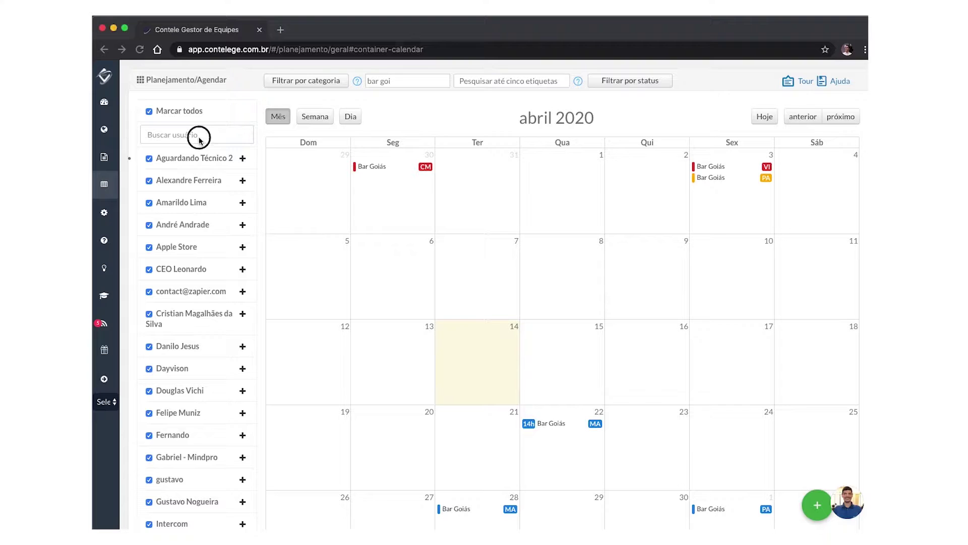
- Deselect all users, filter the user list by the employee's first name, and start a new visit schedule for the matching employee
left_click(149, 111)
left_click(162, 136)
type("marc")
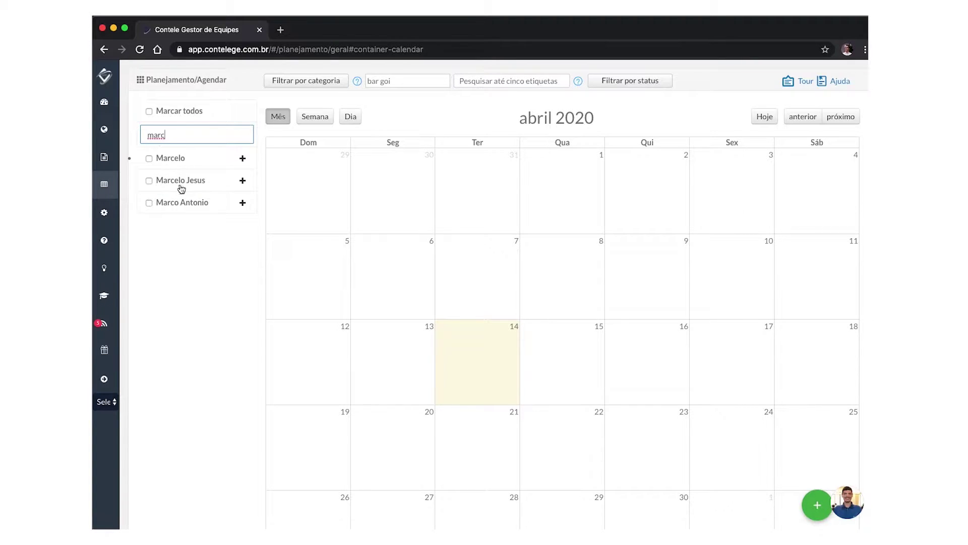
left_click(243, 203)
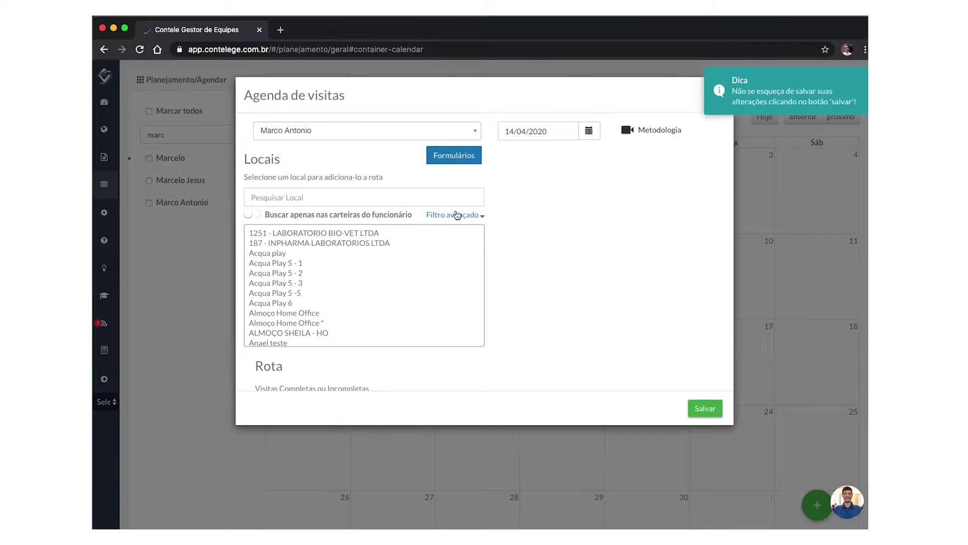
- Filter the visit locations by "ponto" and set the visit date to 20/04/2020
left_click(285, 263)
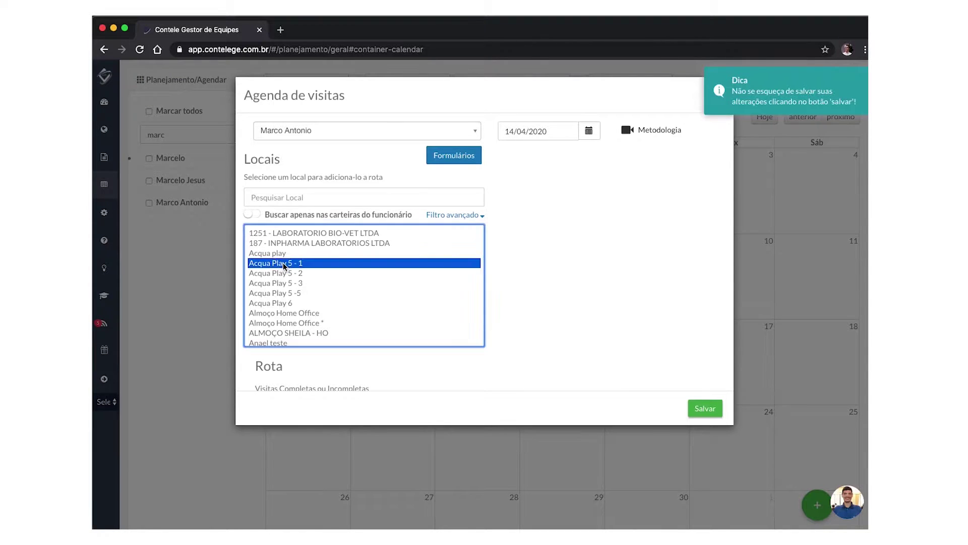
scroll(285, 265, "down", 4)
left_click(282, 197)
type("ponto")
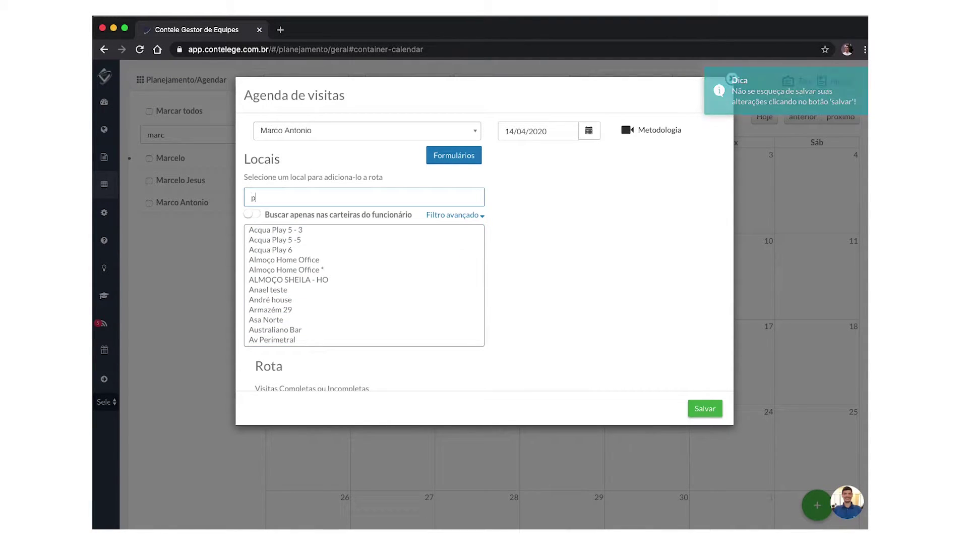
left_click(538, 131)
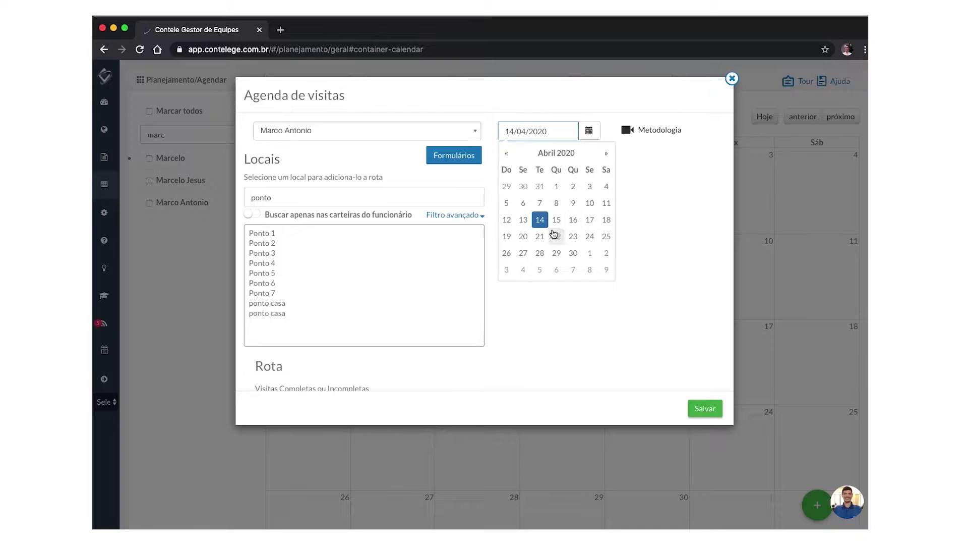
left_click(519, 234)
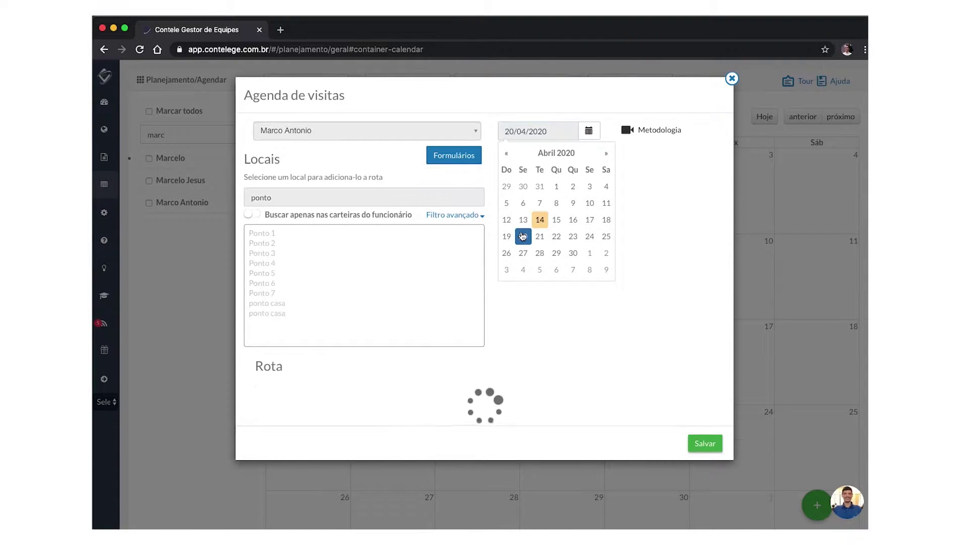
- Add the locations Ponto 1 through Ponto 7 to the employee's visit route
left_click(275, 197)
left_click(270, 235)
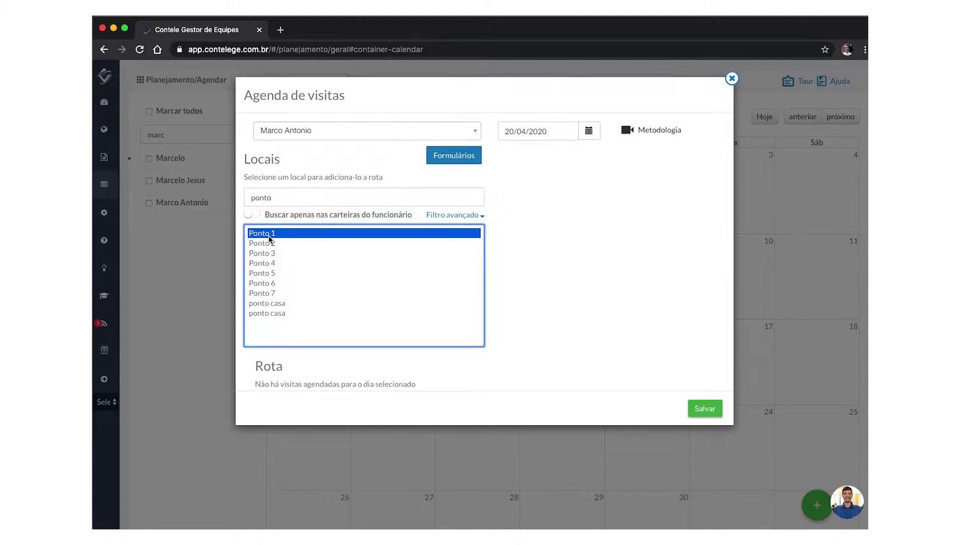
key("Down")
key("Down")
key("Down")
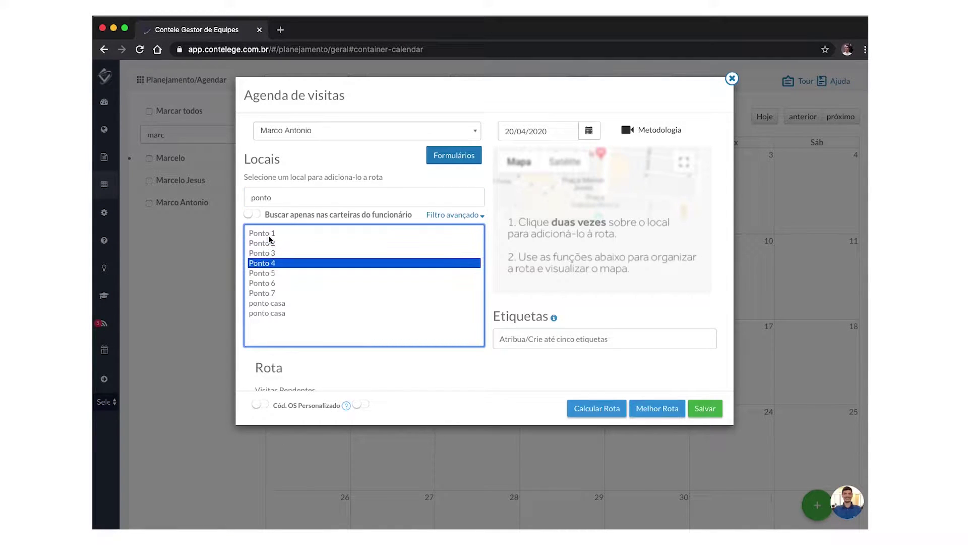
key("Down")
key("Down")
key("Down")
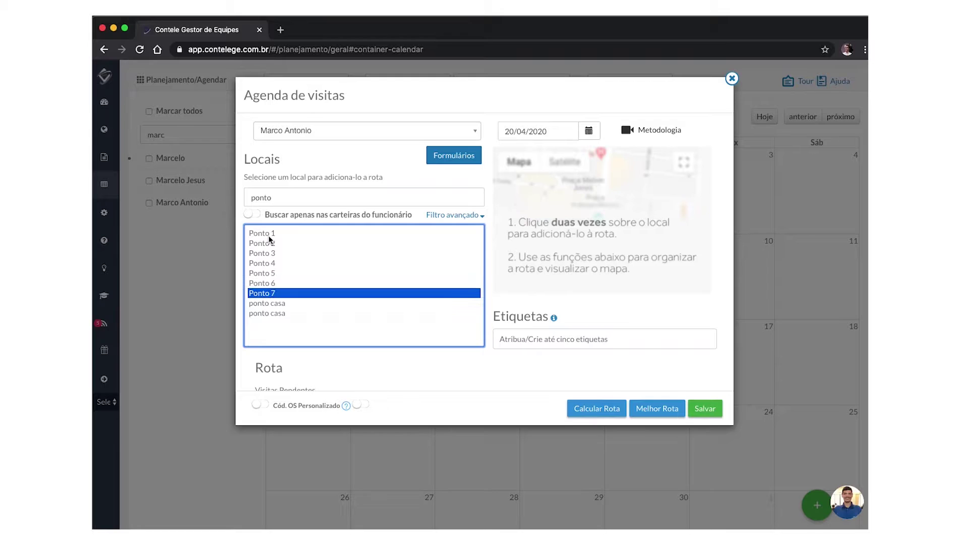
- Review the route's departure point, the order of its pending visits and its arrival point
scroll(302, 310, "down", 1)
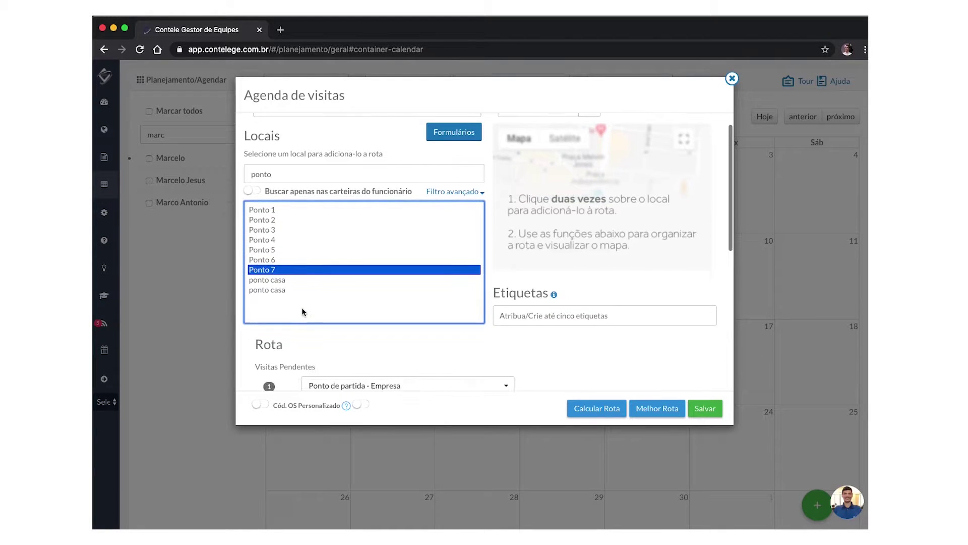
scroll(312, 315, "down", 4)
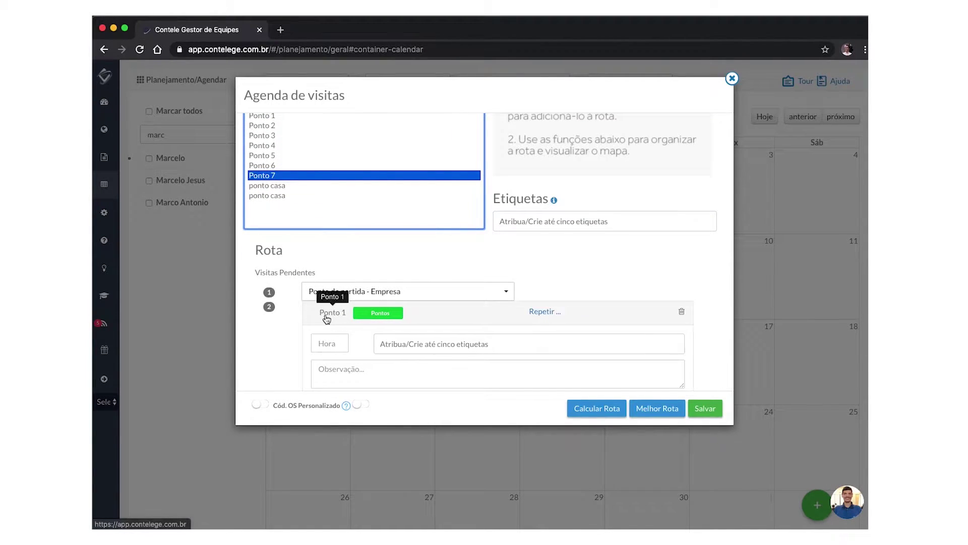
left_click(439, 320)
scroll(436, 318, "down", 3)
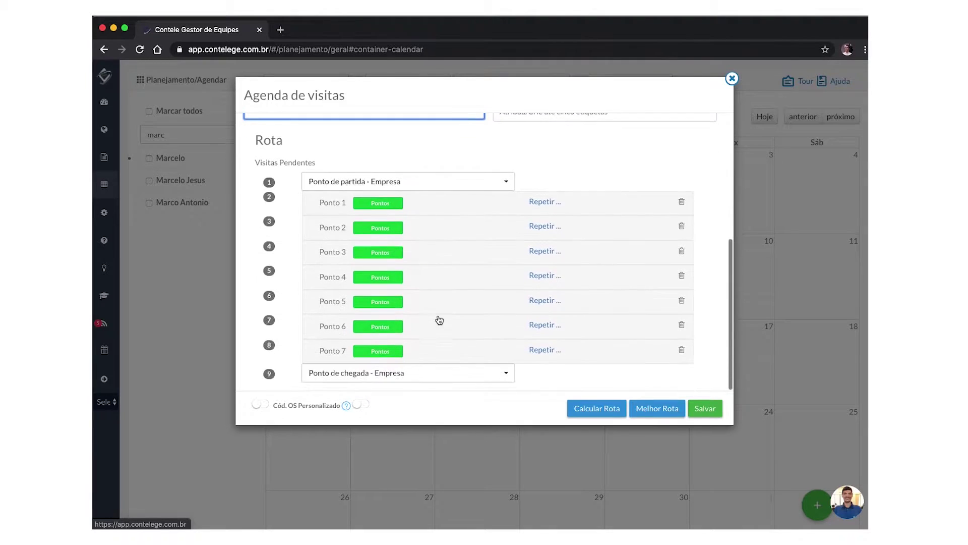
scroll(436, 318, "up", 4)
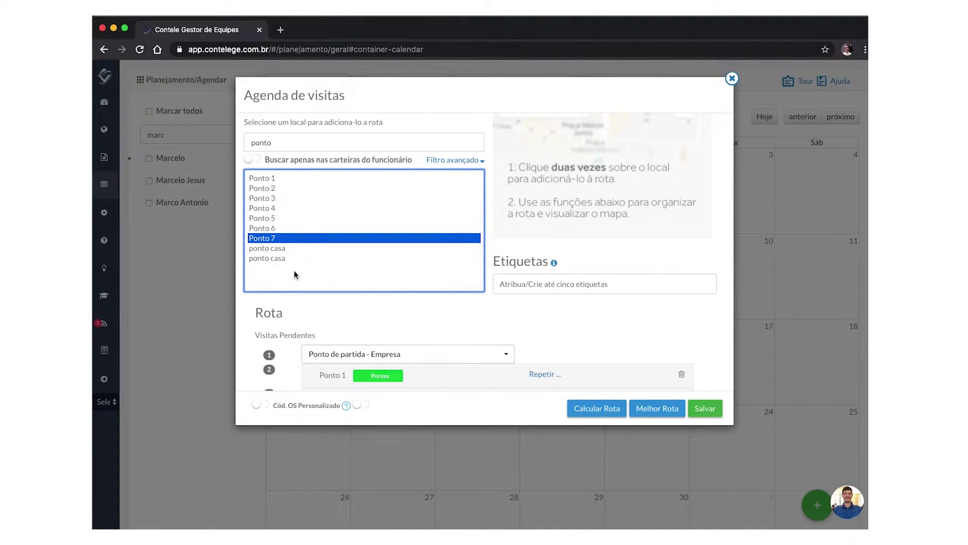
scroll(387, 318, "down", 3)
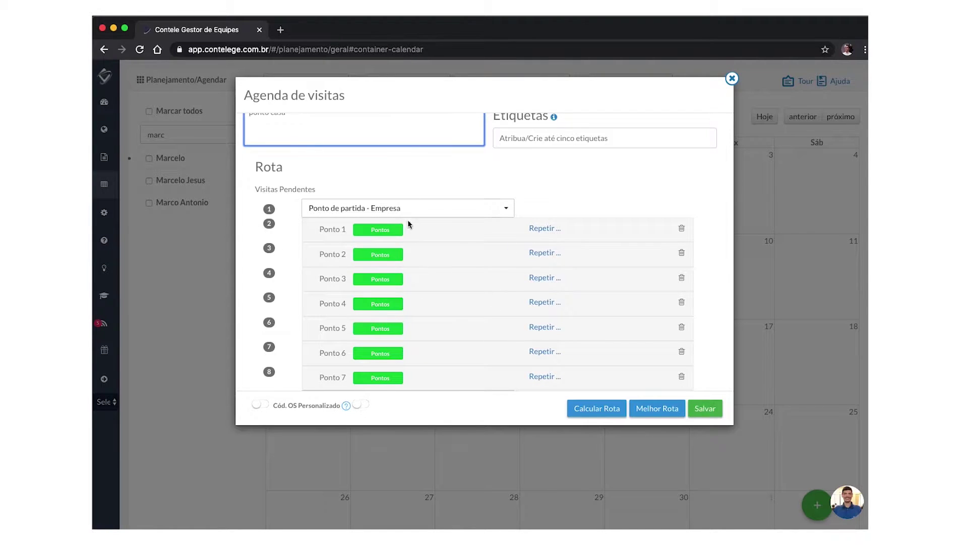
scroll(457, 331, "down", 1)
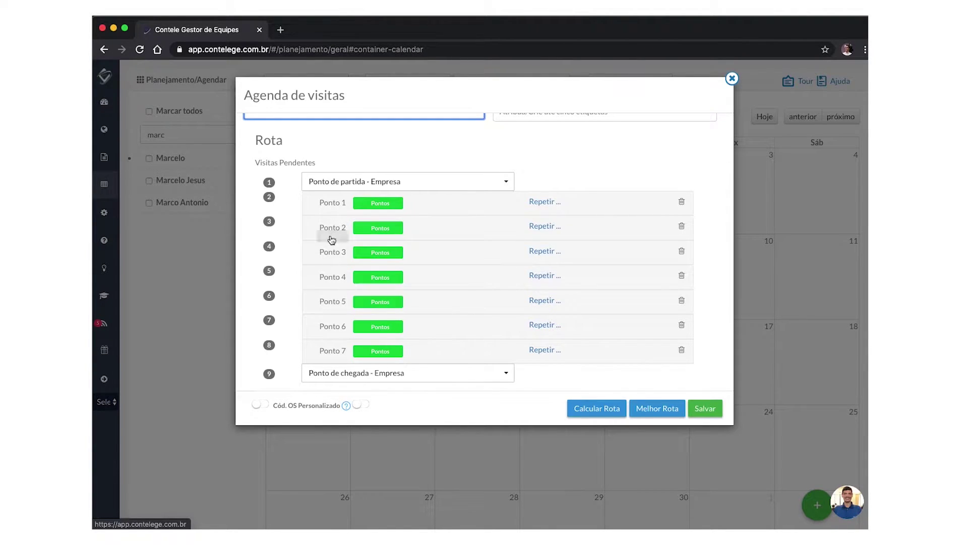
- Calculate the route in its current visit order and check its distance and travel time
scroll(389, 366, "up", 3)
left_click(575, 408)
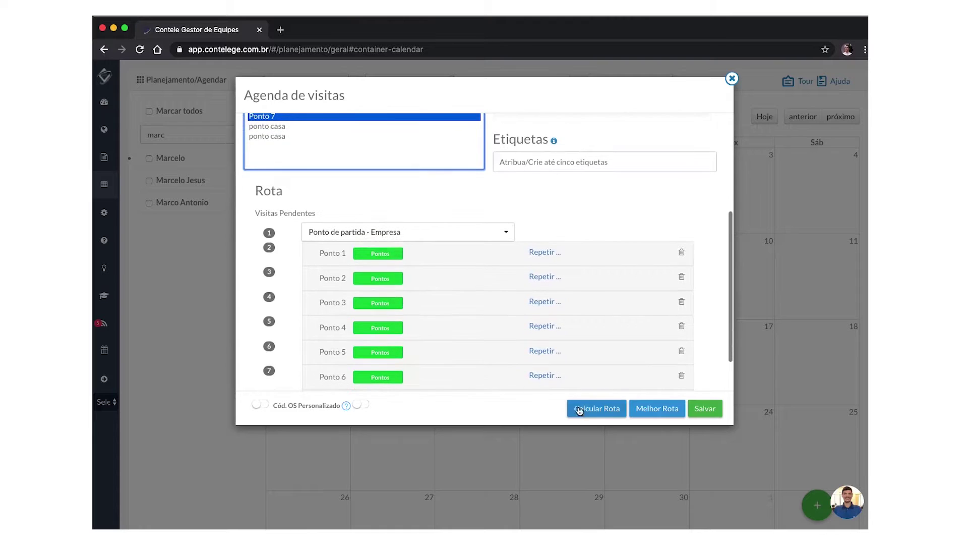
left_click_drag(498, 141, 525, 140)
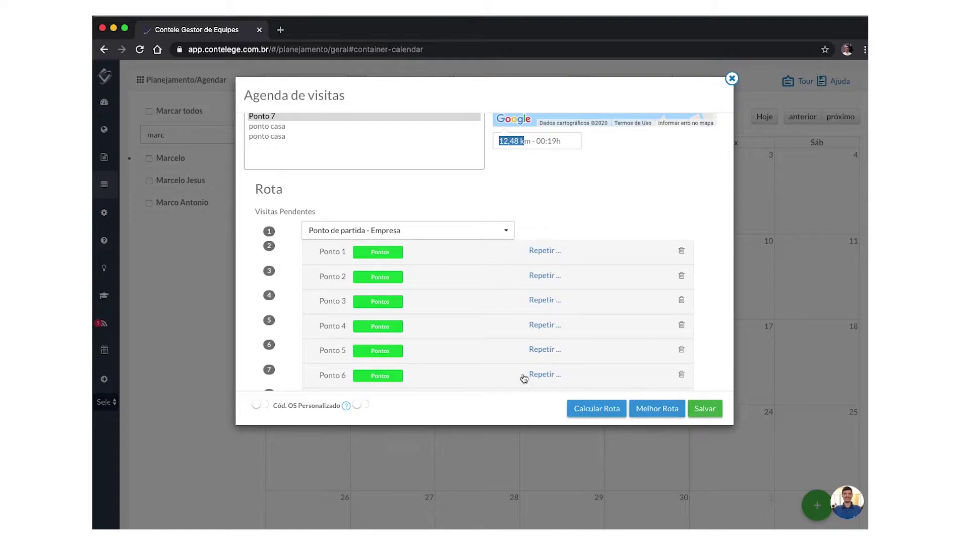
scroll(510, 294, "down", 2)
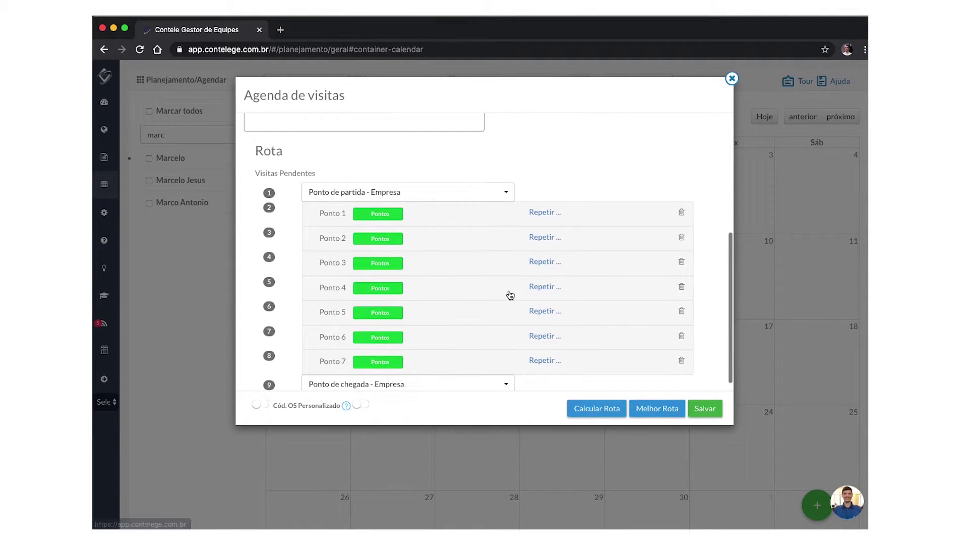
- Reorder the visits with the best-route optimization and check the resulting distance, travel time and visit order
left_click(678, 408)
scroll(618, 283, "up", 1)
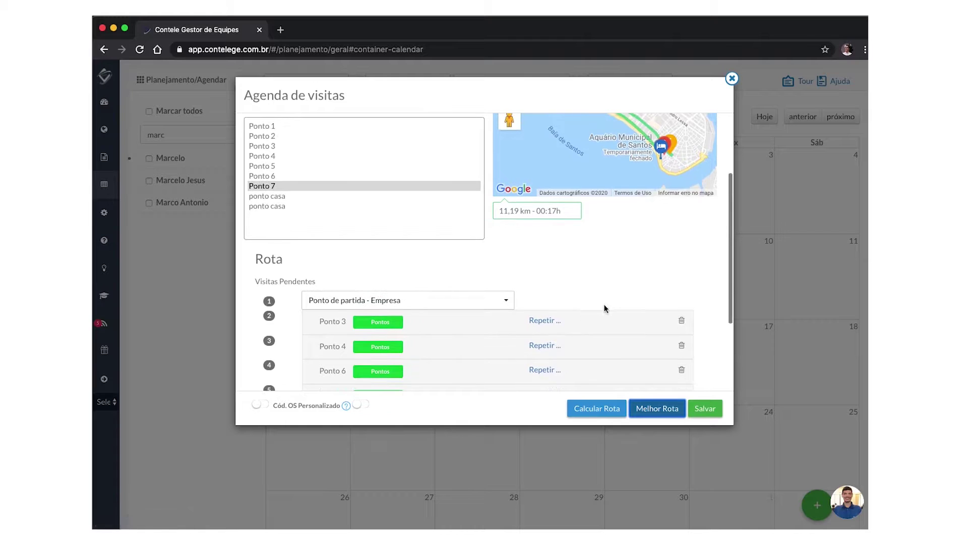
left_click_drag(509, 210, 557, 233)
left_click(557, 237)
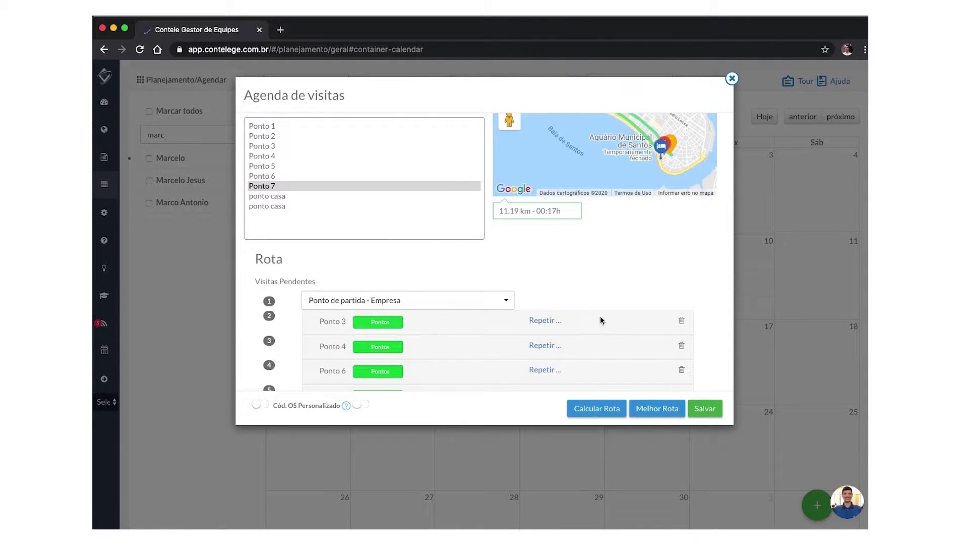
scroll(566, 283, "down", 2)
scroll(553, 293, "down", 2)
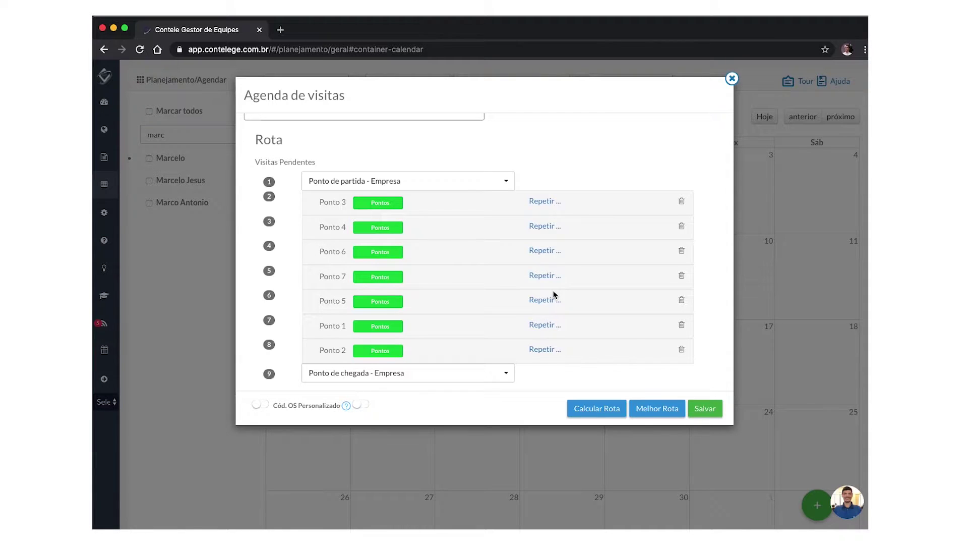
- Open the repeat settings of the Ponto 3 visit and set a Semanal repetition on Tuesdays and Wednesdays
left_click(548, 202)
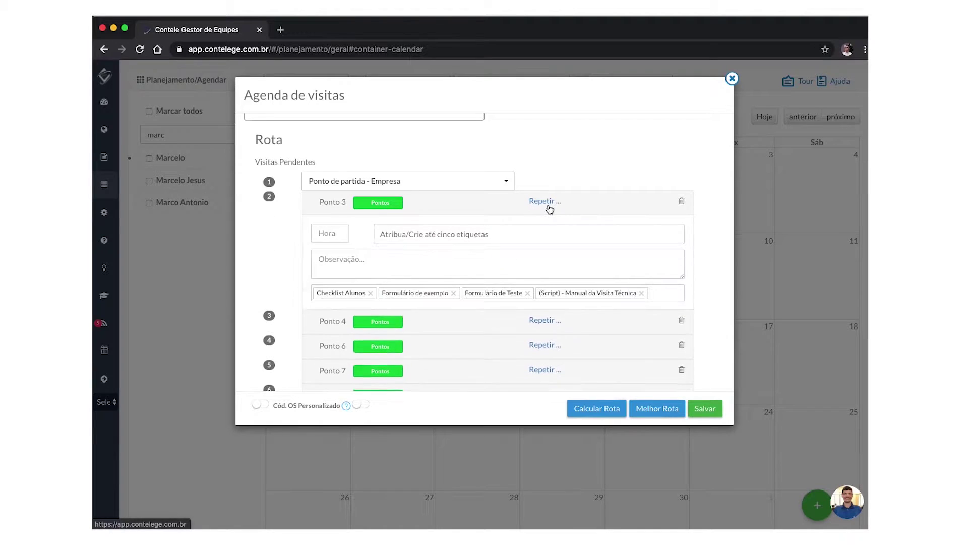
left_click(549, 208)
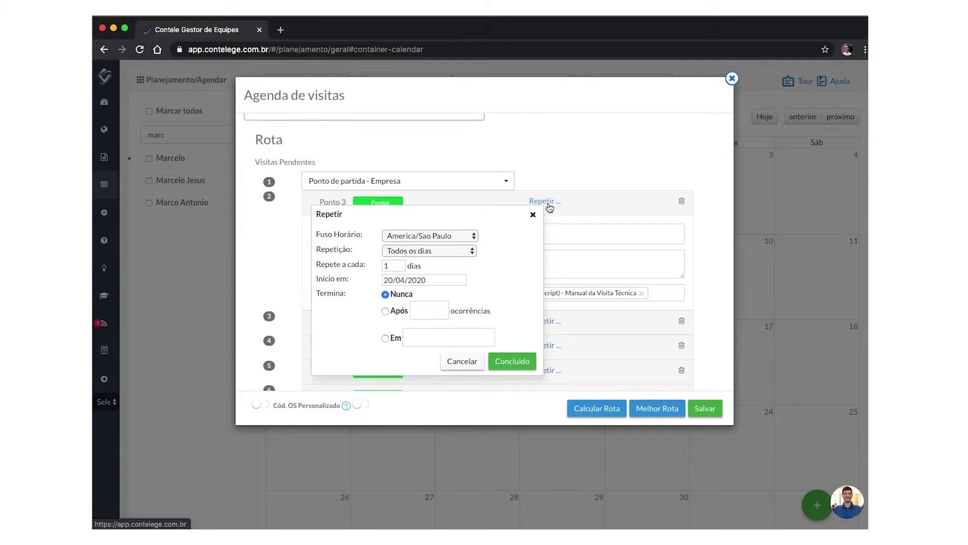
left_click(449, 251)
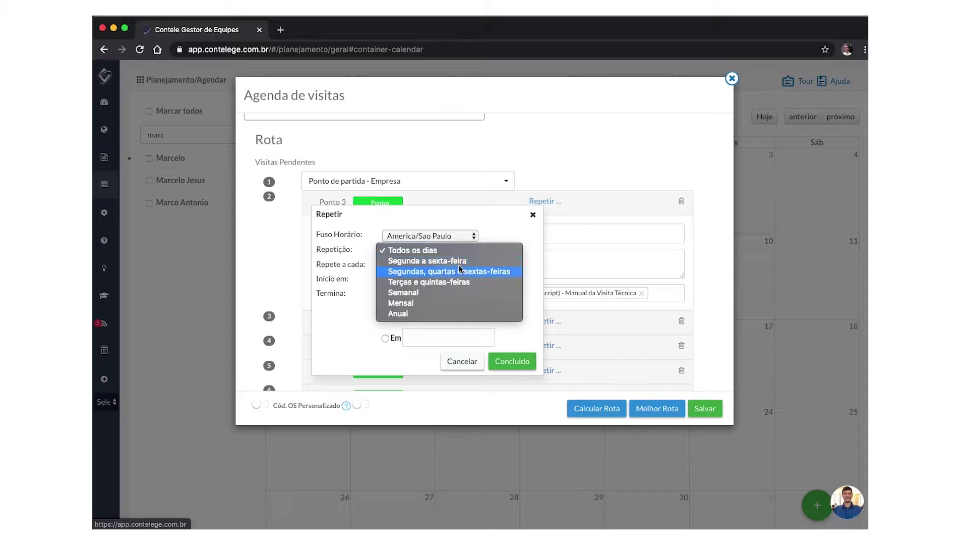
left_click(444, 295)
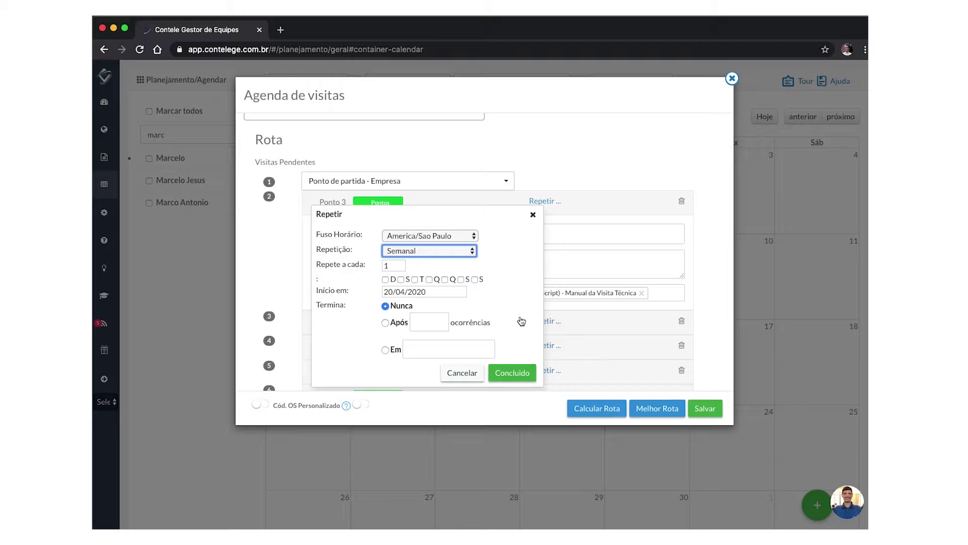
left_click(429, 279)
left_click(415, 280)
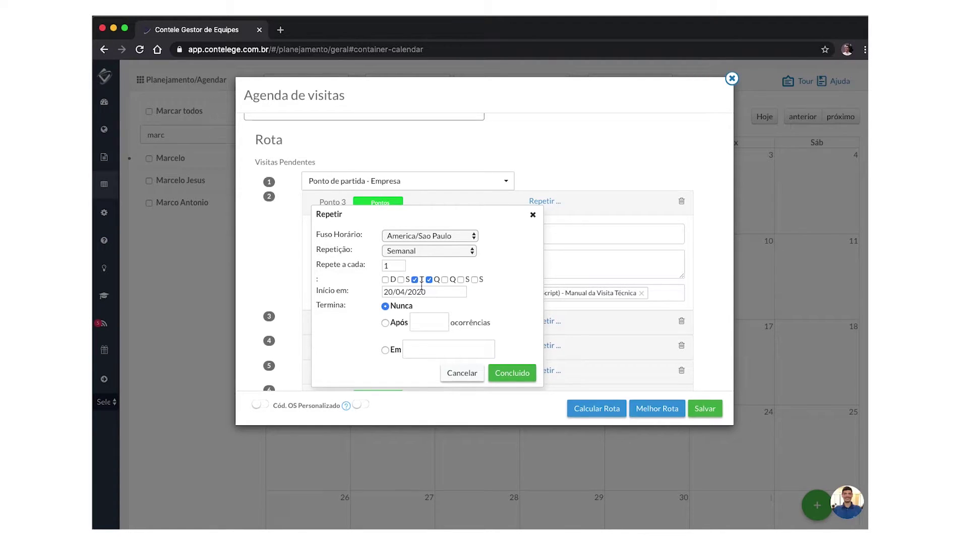
- Change the weekly repetition days to Wednesday and Thursday and set the interval to 2
left_click(415, 279)
left_click(429, 279)
left_click(429, 279)
left_click(445, 279)
double_click(393, 265)
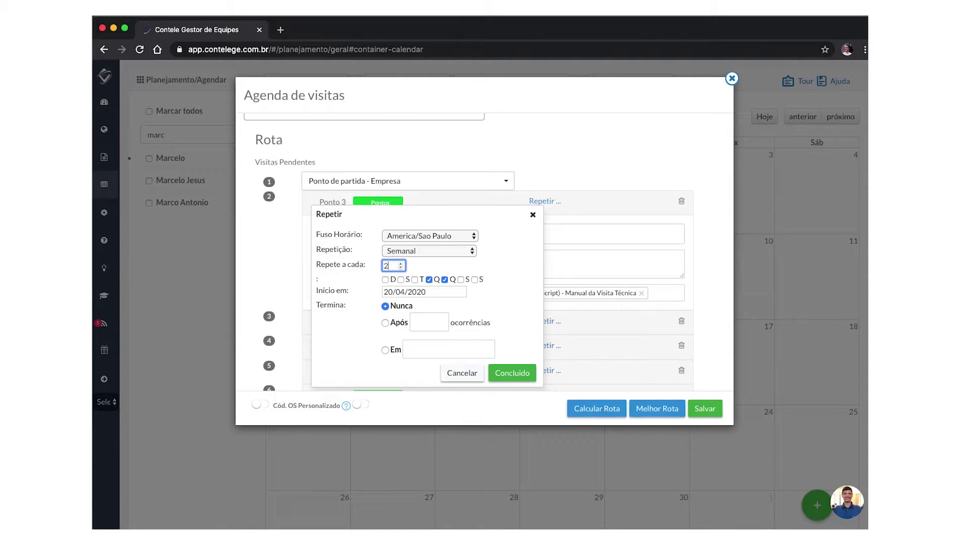
- Restrict the weekly repetition to Fridays and try repeat intervals of 1 and 3
double_click(386, 265)
left_click(429, 279)
left_click(462, 282)
left_click_drag(391, 266, 378, 271)
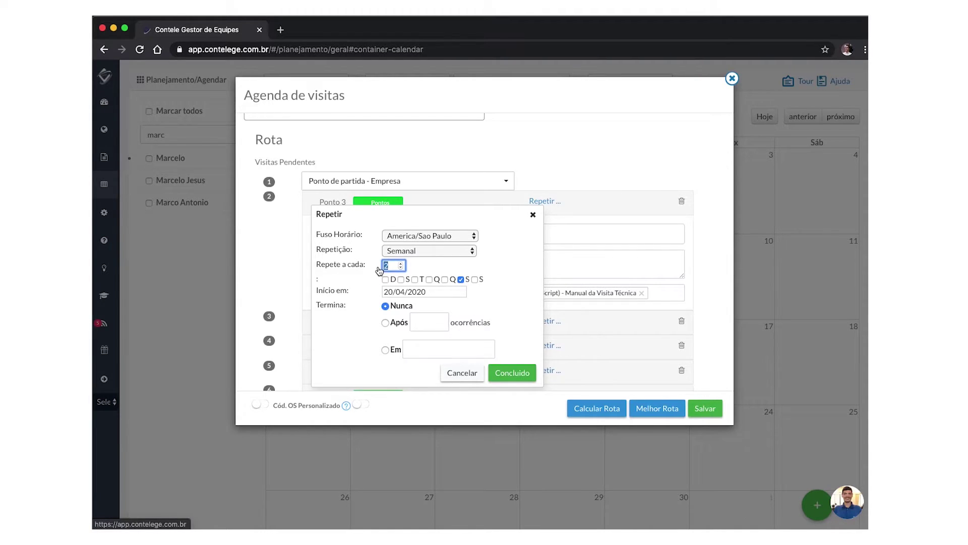
type("1")
left_click_drag(389, 266, 379, 269)
type("3")
- Switch the repetition to Mensal and try different month intervals, ending with every 2 months
left_click(429, 254)
left_click(344, 256)
left_click(413, 254)
left_click(411, 261)
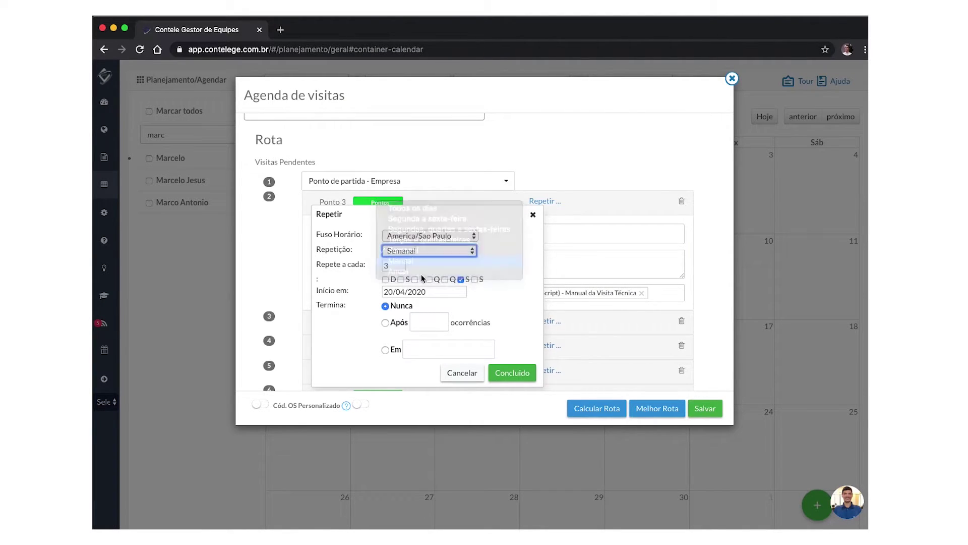
left_click_drag(400, 267, 379, 269)
type("2")
type("1")
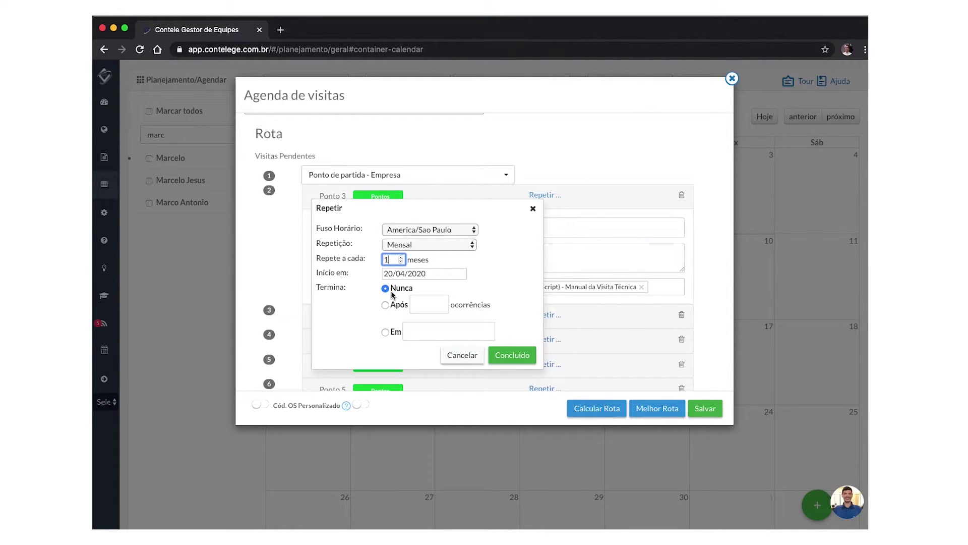
key("BackSpace")
type("3")
key("BackSpace")
type("2")
- Switch the repetition to Anual and set it to repeat every 2 years
left_click(433, 244)
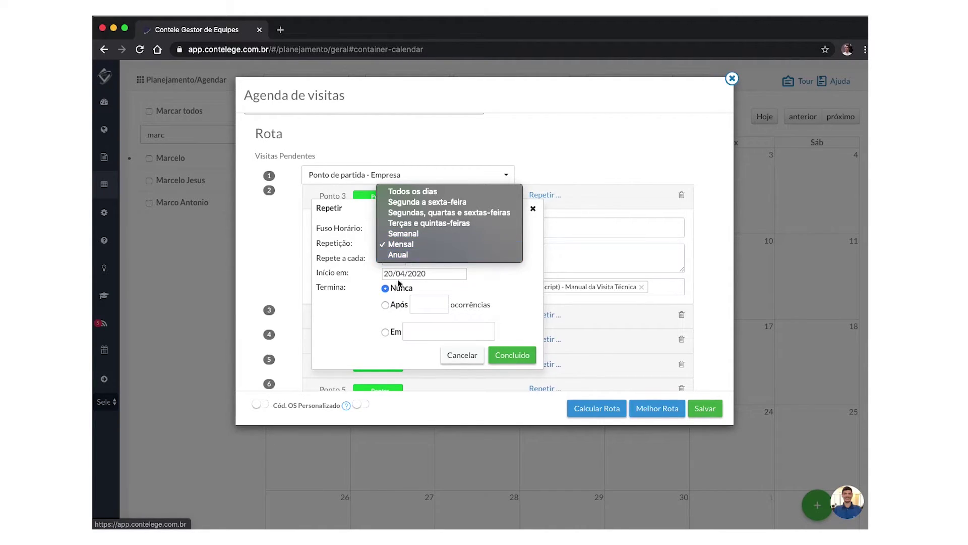
left_click(403, 255)
left_click(390, 260)
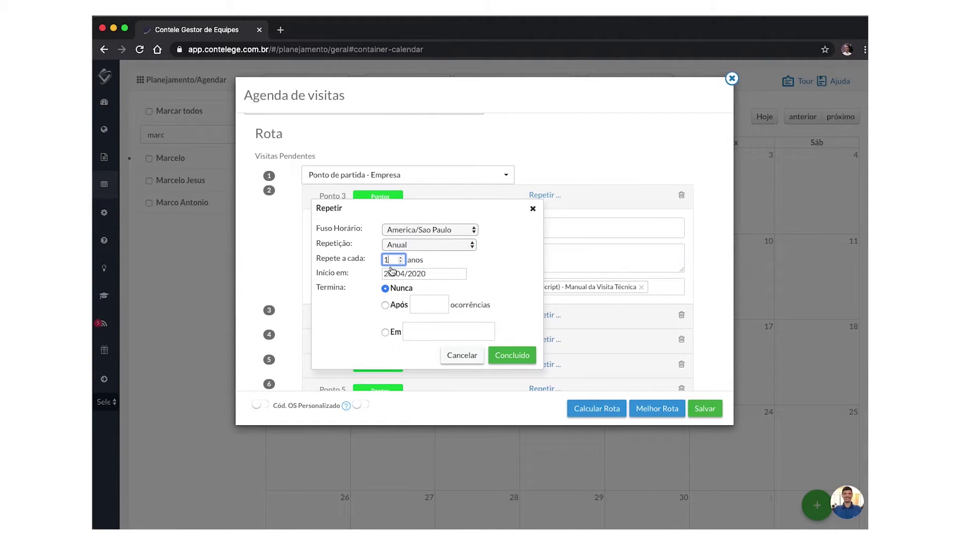
key("BackSpace")
type("2")
left_click_drag(388, 259, 370, 257)
left_click(387, 260)
- Try the repetition patterns Segunda a sexta-feira and Segundas, quartas e sextas-feiras, ending back on Segunda a sexta-feira
left_click(403, 244)
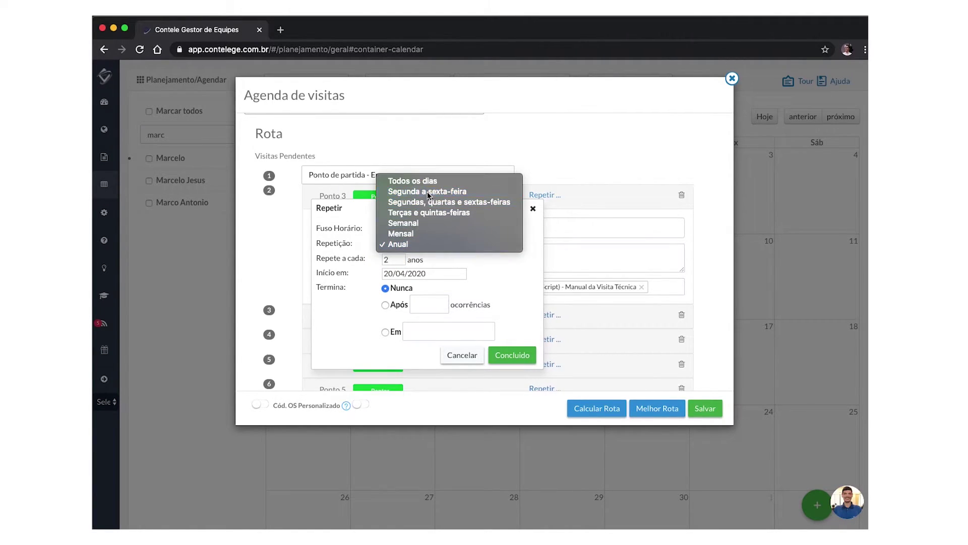
left_click(428, 191)
left_click(414, 244)
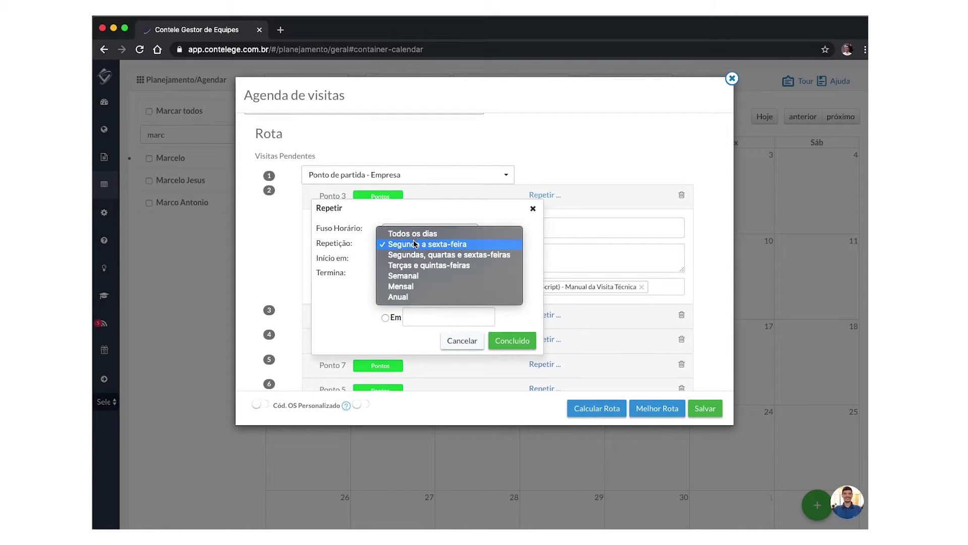
left_click(412, 253)
left_click(403, 249)
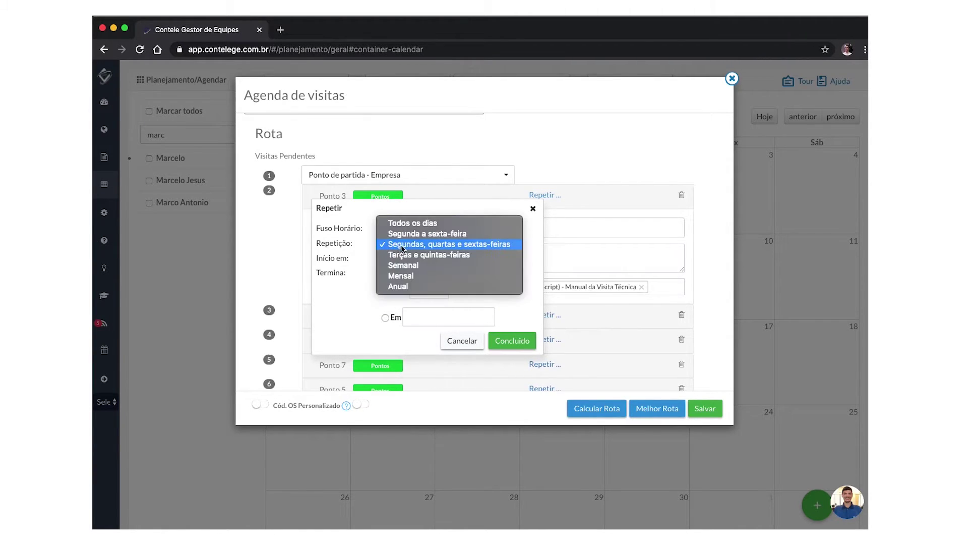
left_click(404, 235)
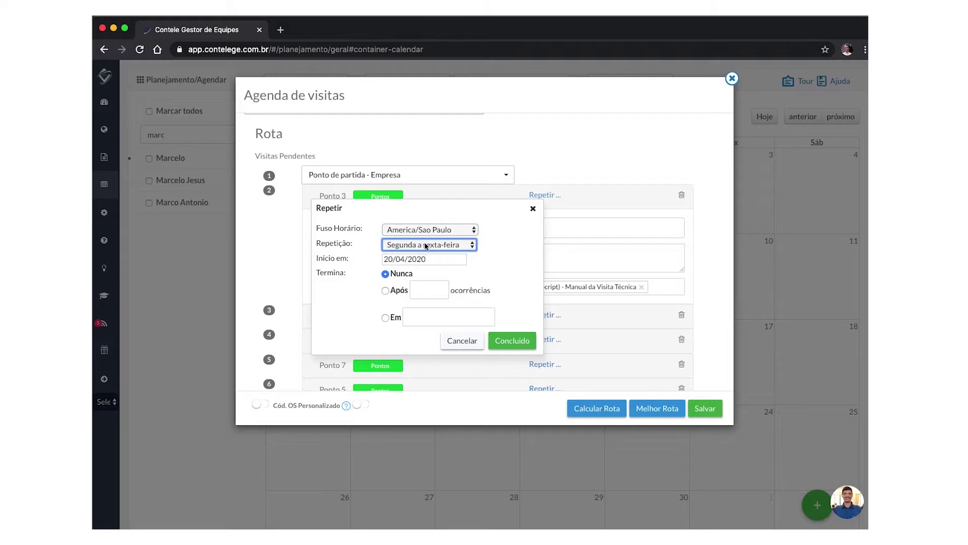
- Switch the repetition to Semanal on Thursdays only, with a repeat interval of 1
left_click(426, 245)
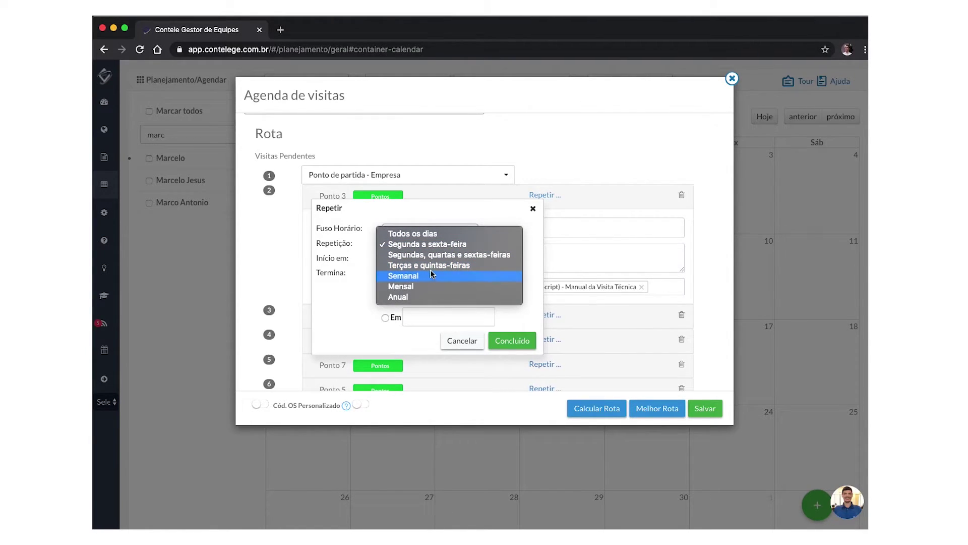
left_click(432, 276)
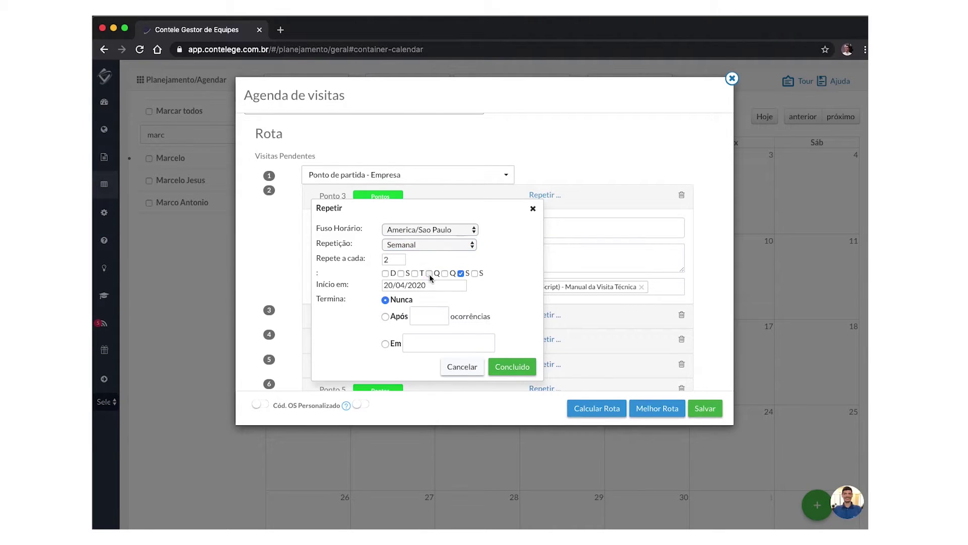
left_click(460, 274)
left_click(445, 273)
left_click(429, 273)
double_click(386, 259)
type("1")
left_click(429, 245)
left_click(344, 249)
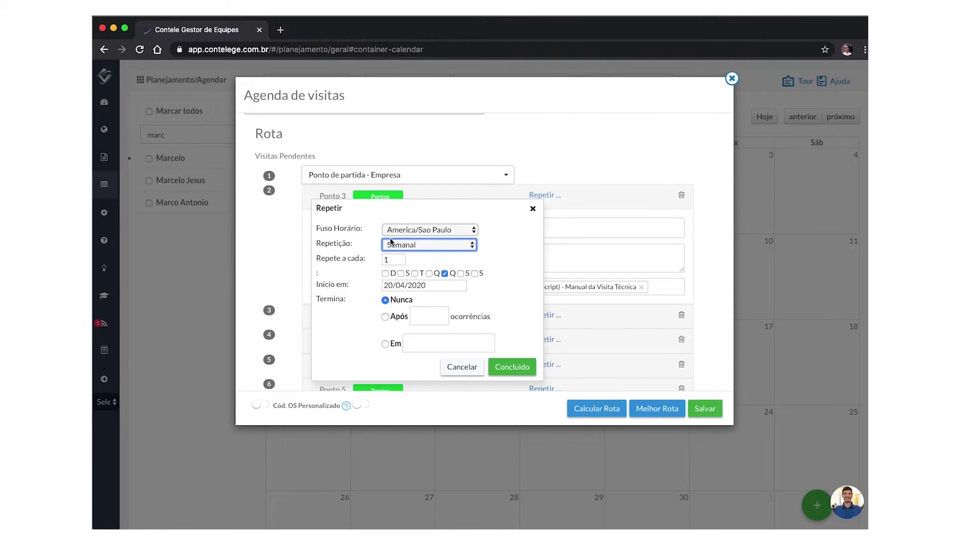
left_click(392, 242)
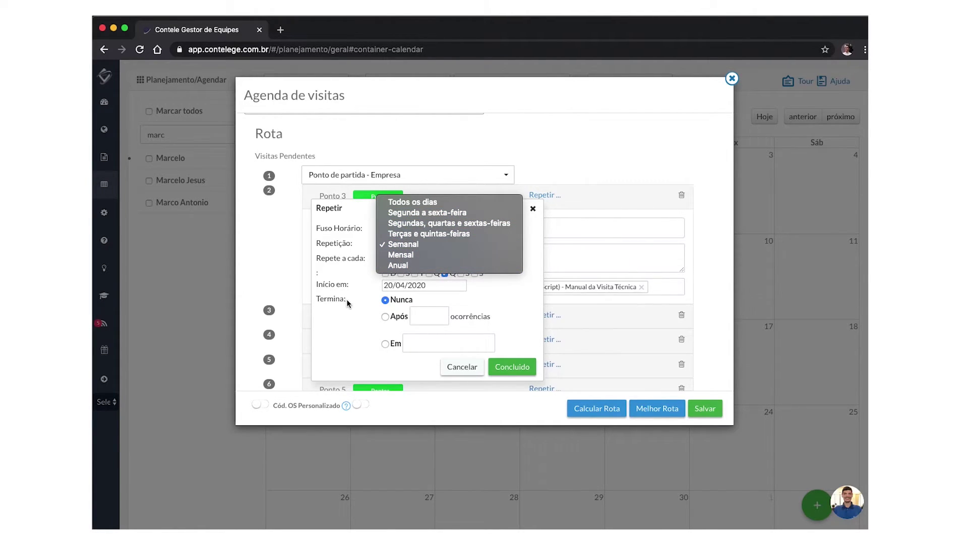
left_click(363, 275)
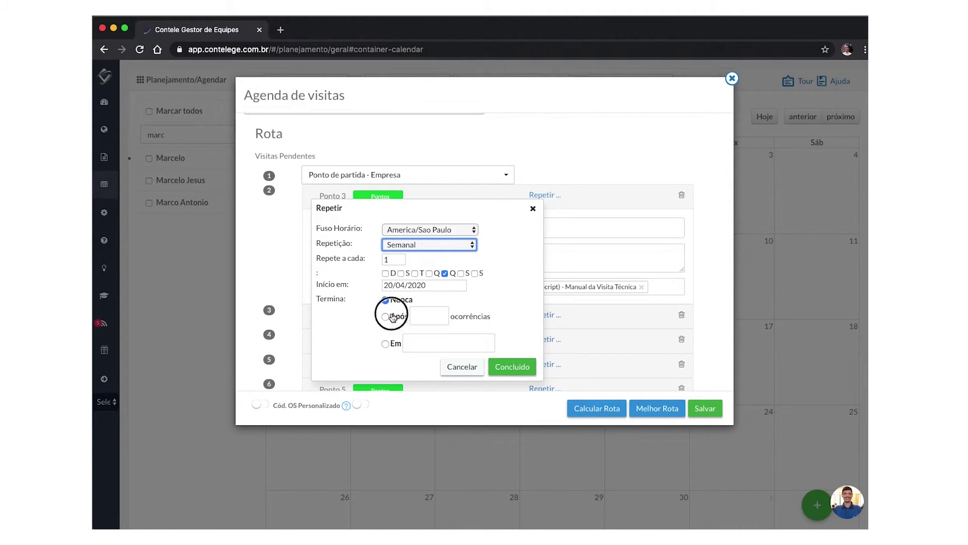
- Set the weekly repetition of Ponto 3 to end after 10 occurrences
scroll(391, 318, "up", 1)
left_click(386, 347)
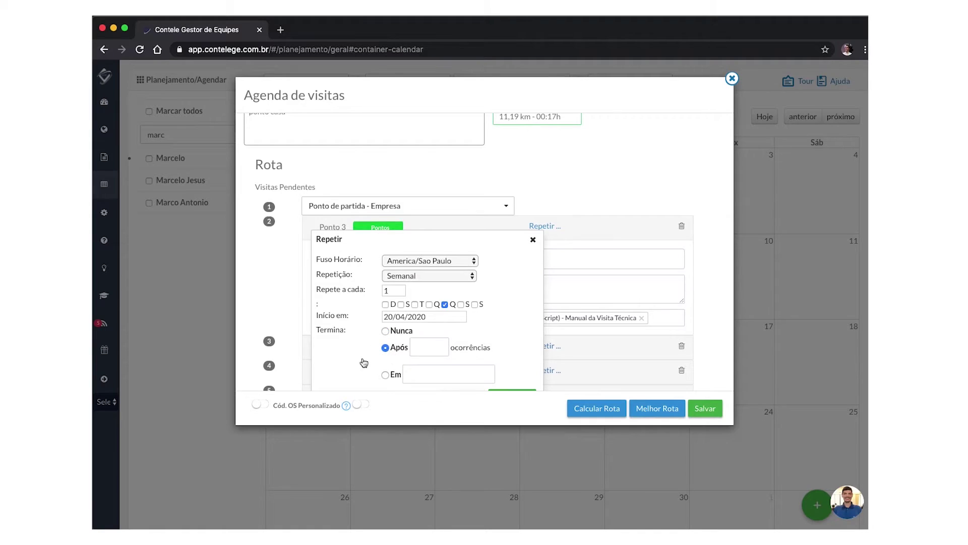
scroll(365, 358, "down", 1)
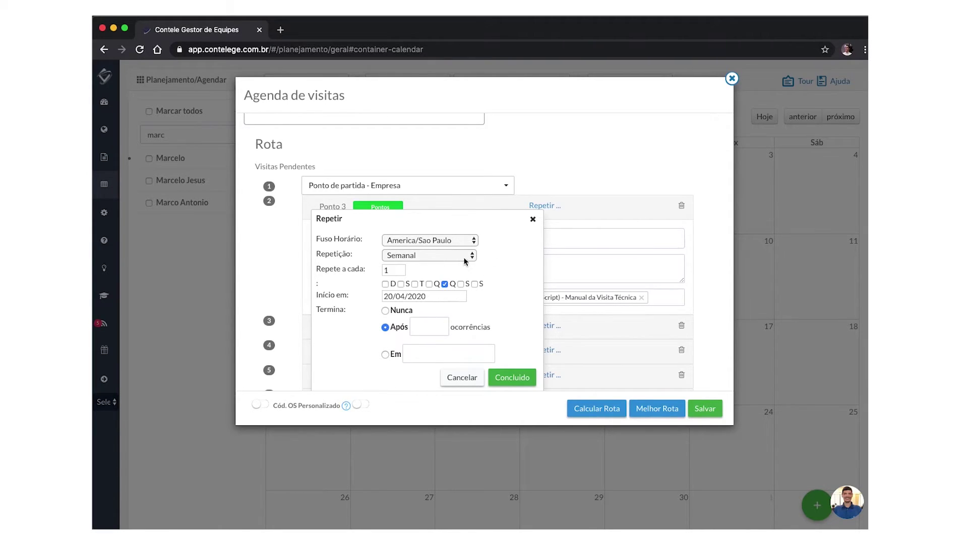
left_click(420, 327)
type("10")
- Switch the repetition to Mensal, repeating every 2 months and ending after 6 occurrences
left_click(392, 254)
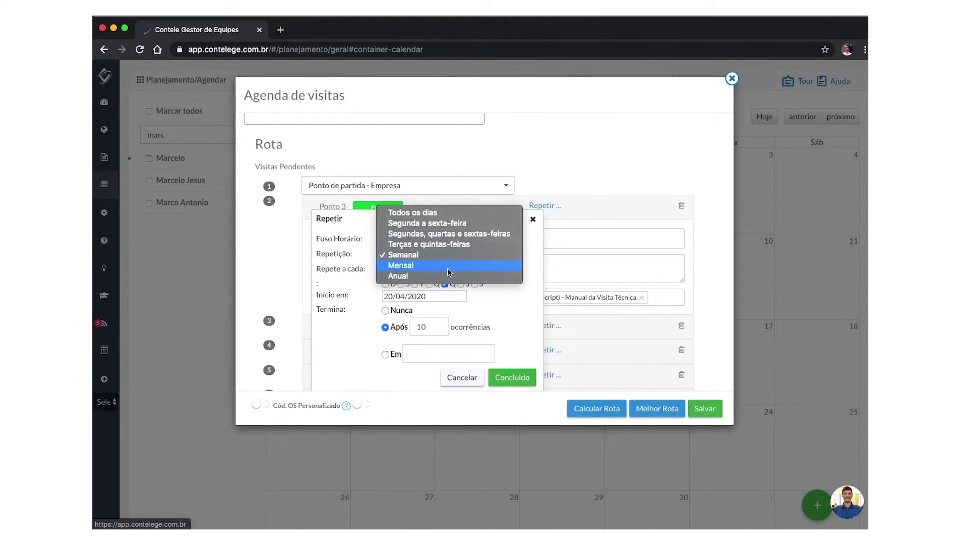
left_click(449, 273)
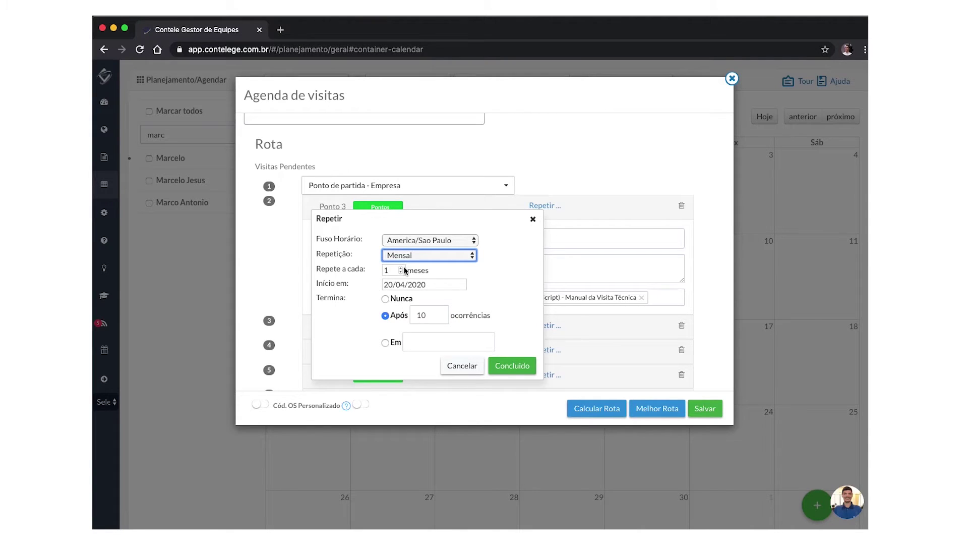
double_click(423, 314)
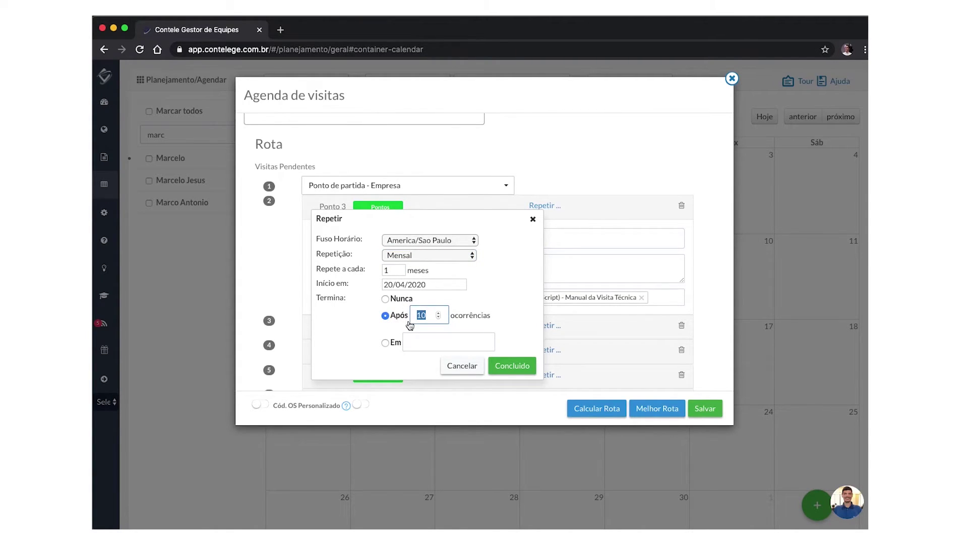
type("6")
double_click(385, 272)
type("2")
double_click(420, 315)
- Return the repetition to Semanal and set it to end after 7 occurrences
left_click(445, 254)
left_click(444, 243)
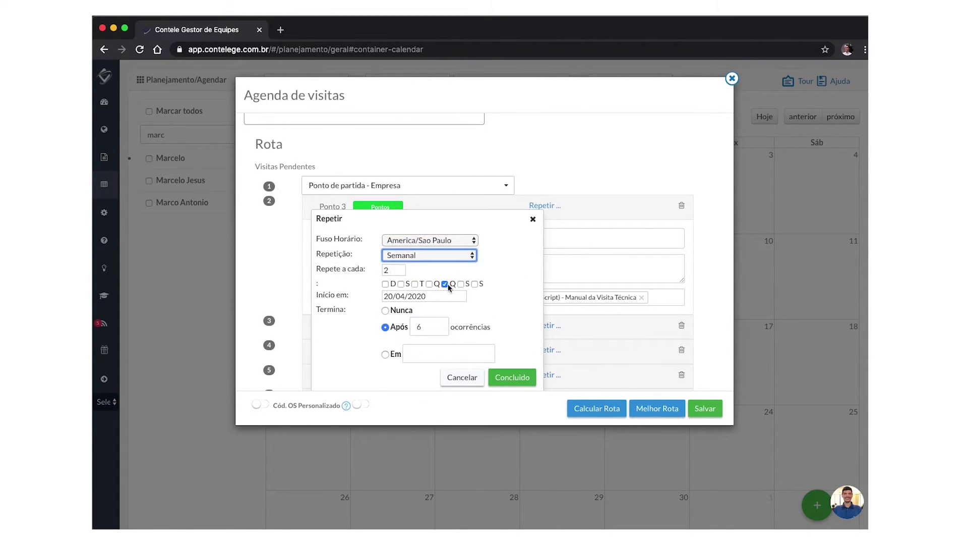
left_click(411, 329)
mouse_move(427, 327)
left_mouse_down()
mouse_move(384, 325)
mouse_move(409, 327)
left_mouse_up()
type("7")
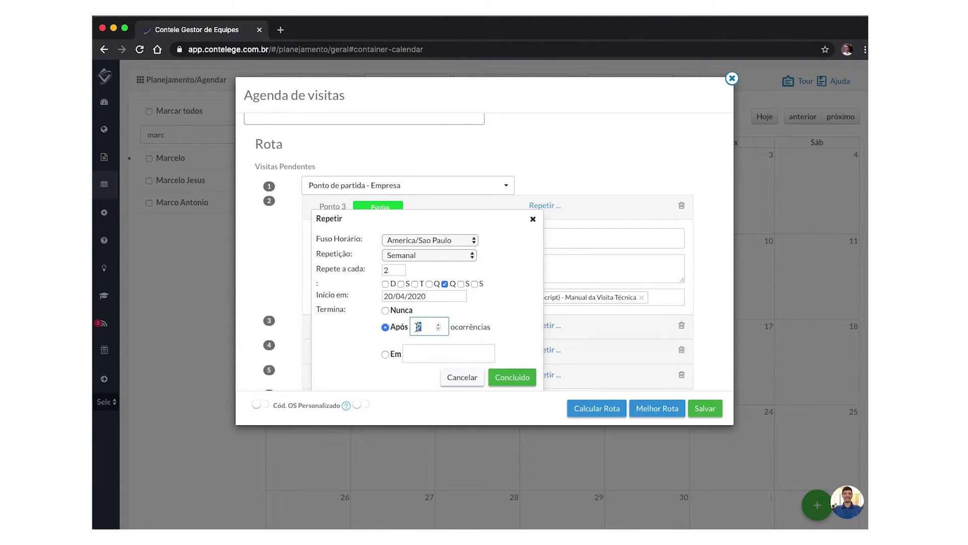
left_click(406, 243)
left_click(496, 224)
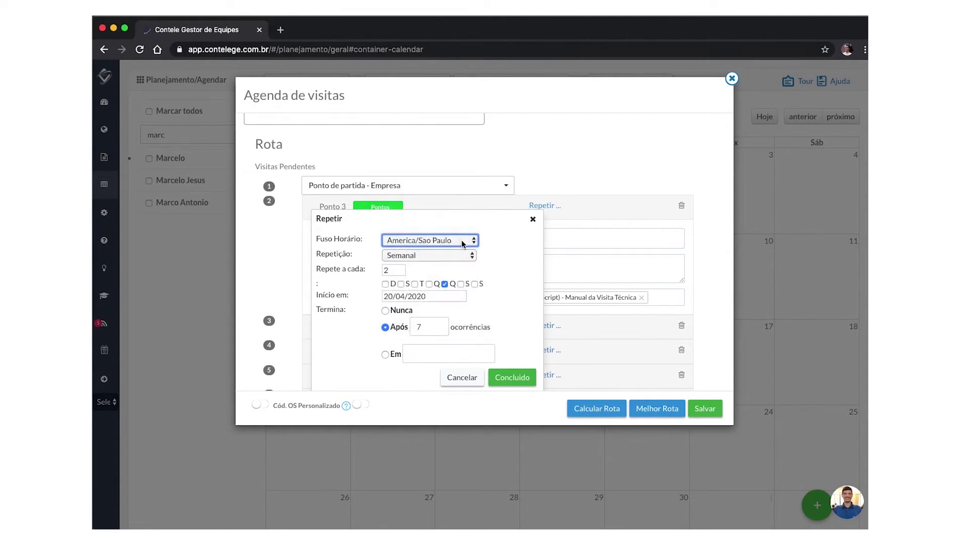
- Change the repetition to Segunda a sexta-feira and set it to end after 50 occurrences
left_click(451, 254)
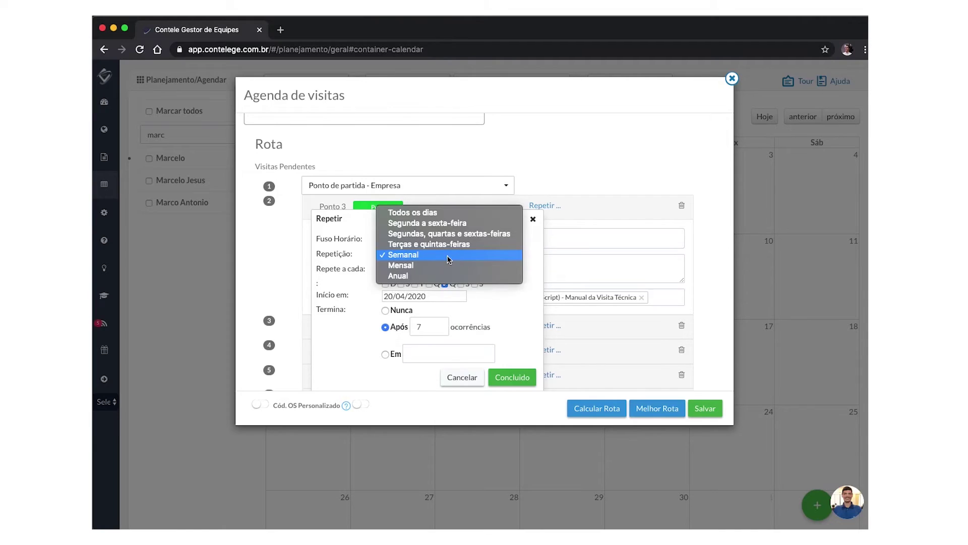
left_click(479, 223)
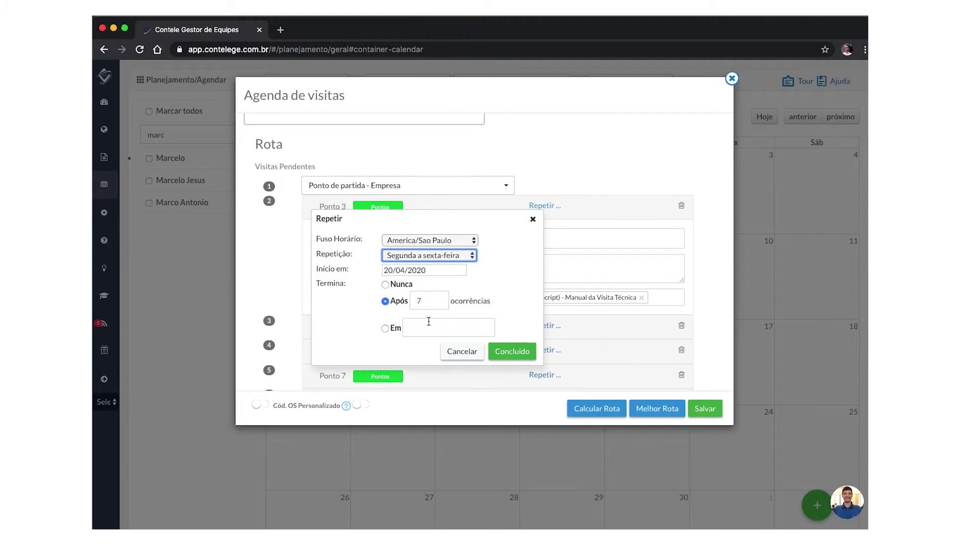
left_click(385, 302)
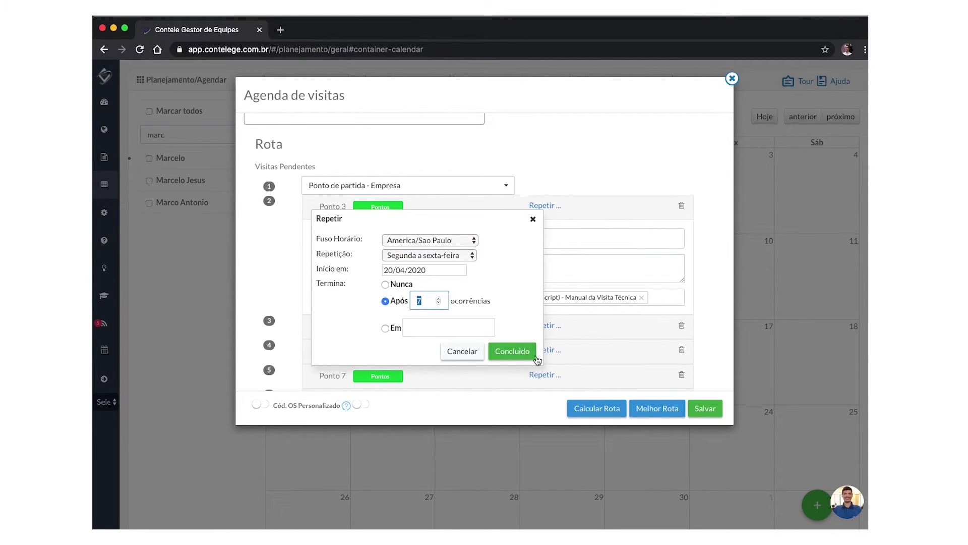
type("50")
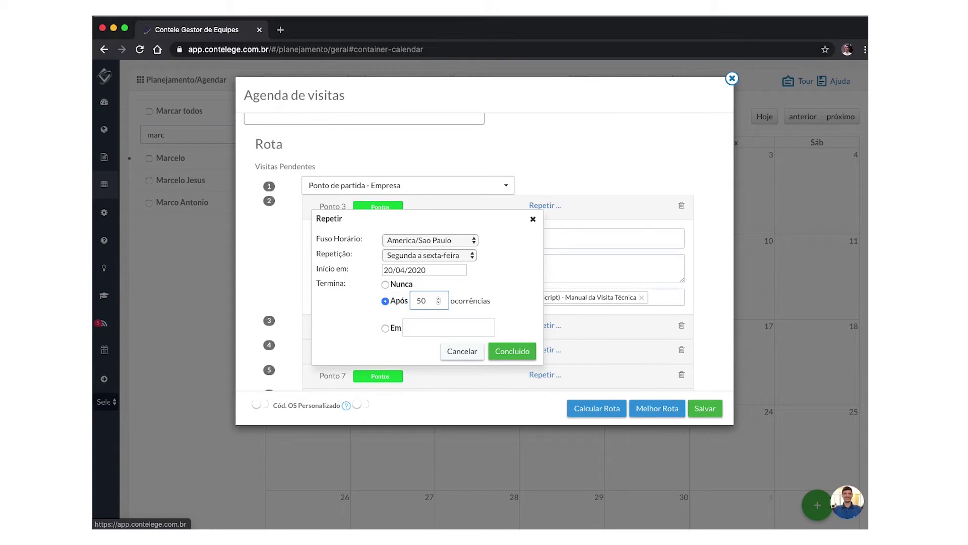
left_click(496, 299)
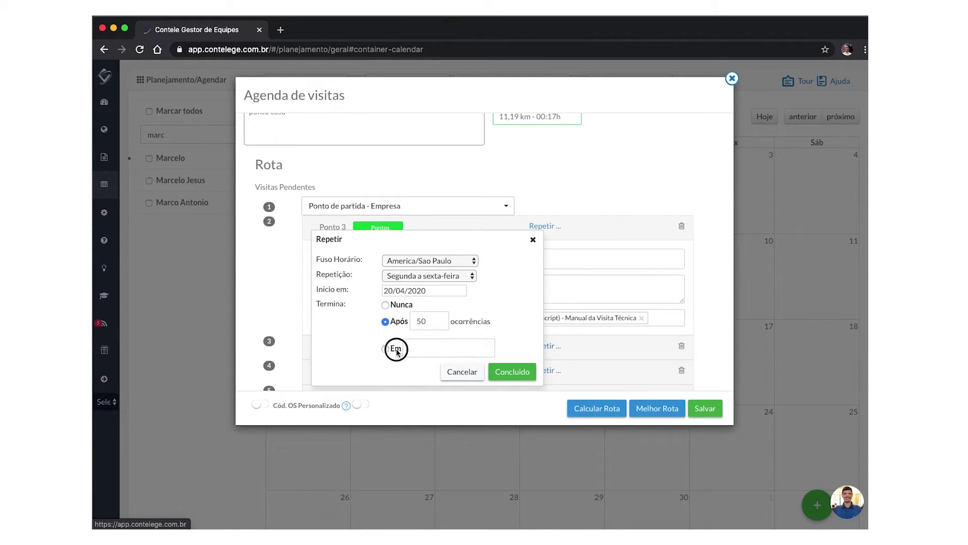
- Make the repetition end on a specific date instead, choosing 31/12/2020 as the end date
left_click(385, 349)
left_click(430, 347)
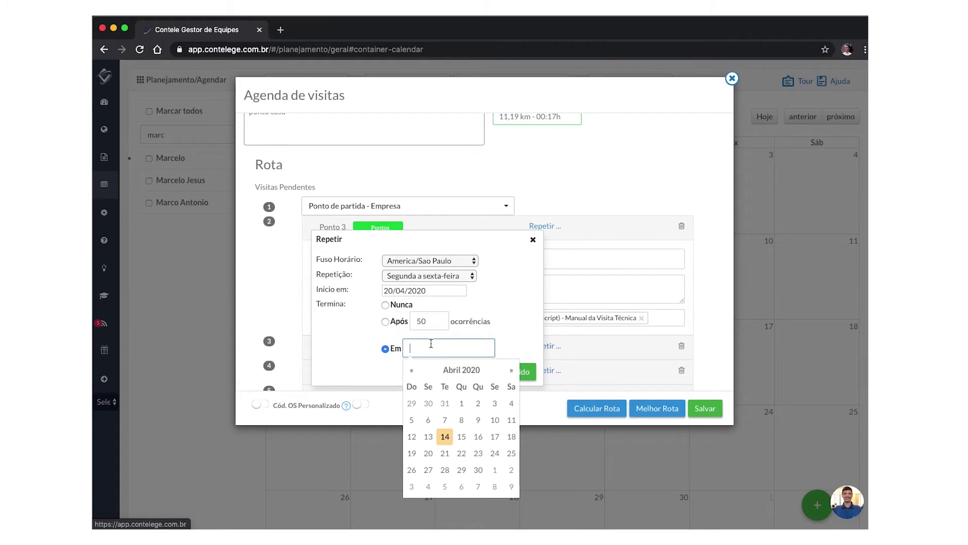
left_click(511, 370)
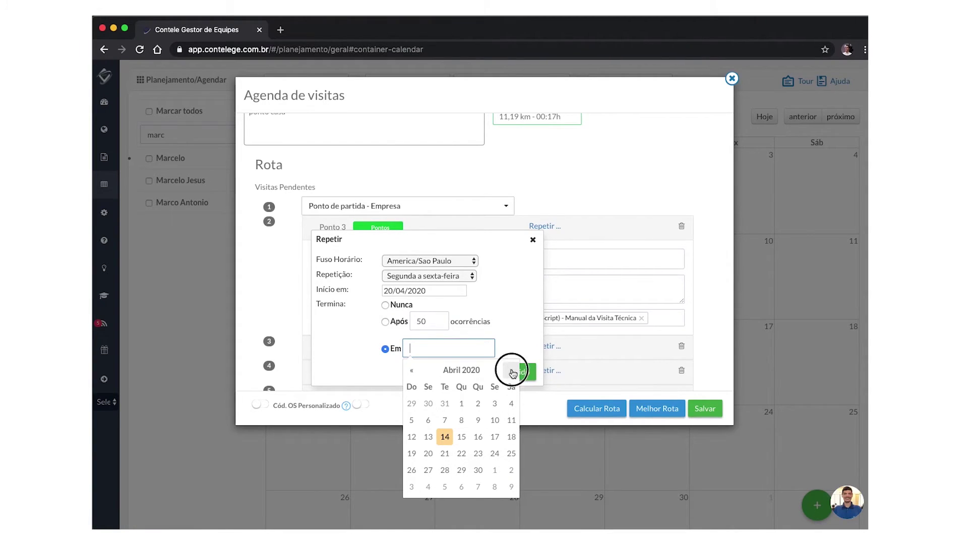
left_click(511, 371)
left_click(512, 371)
left_click(512, 371)
left_click(511, 371)
left_click(513, 371)
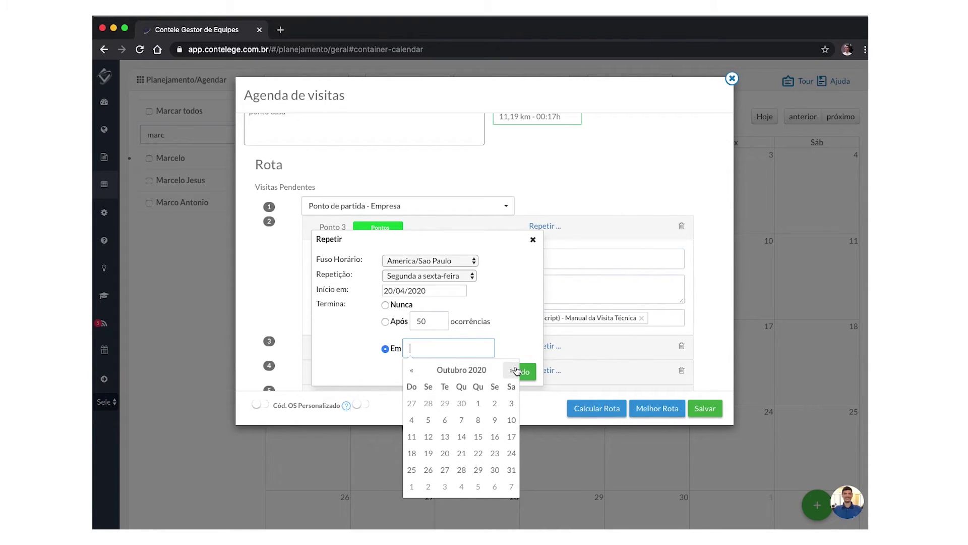
left_click(517, 370)
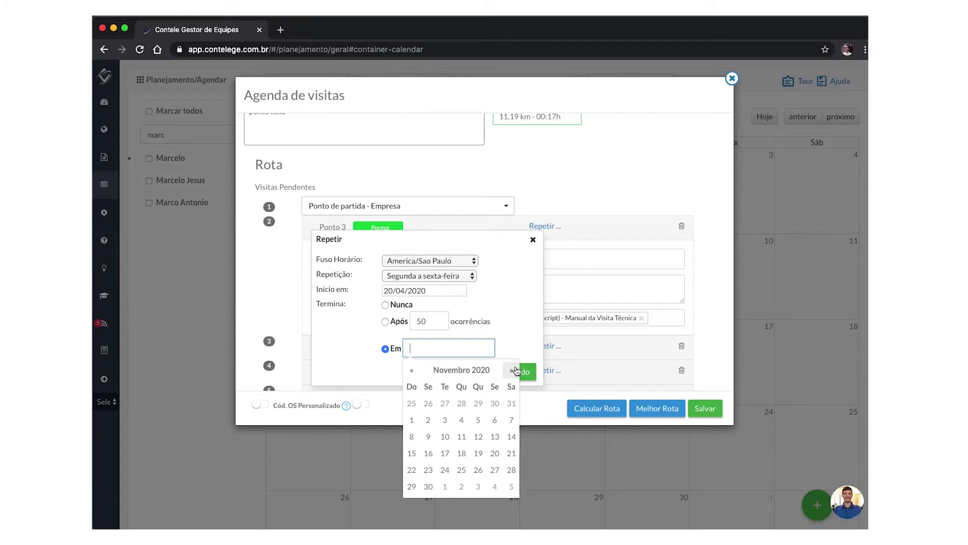
left_click(515, 371)
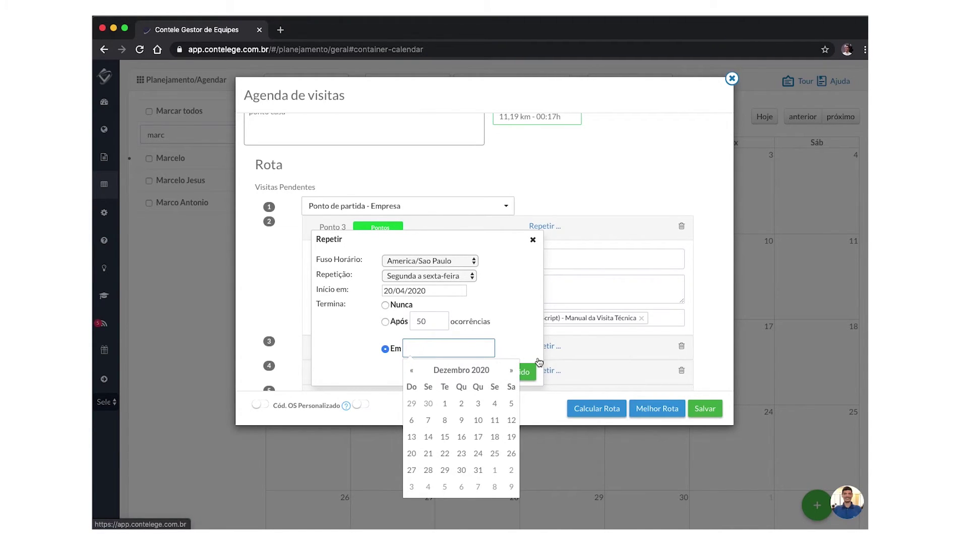
left_click(478, 470)
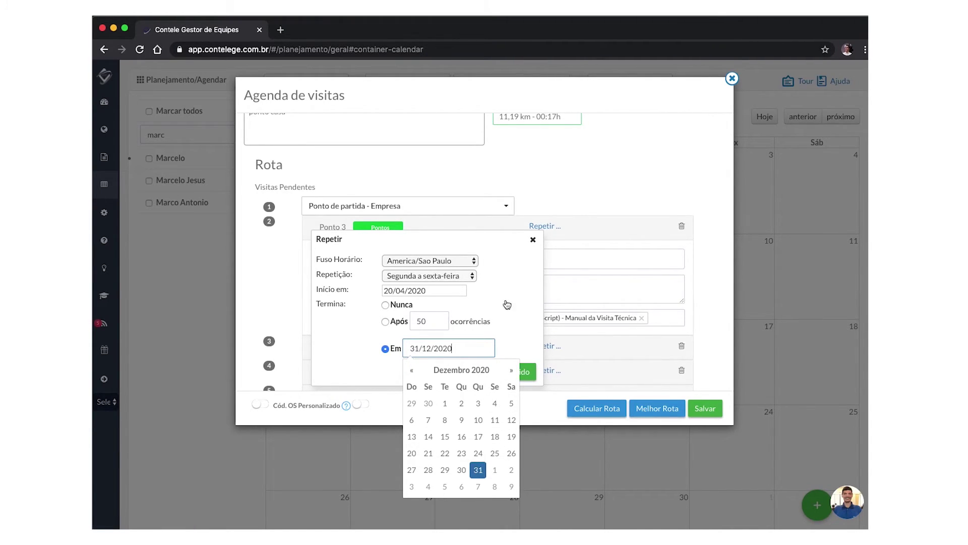
left_click(354, 339)
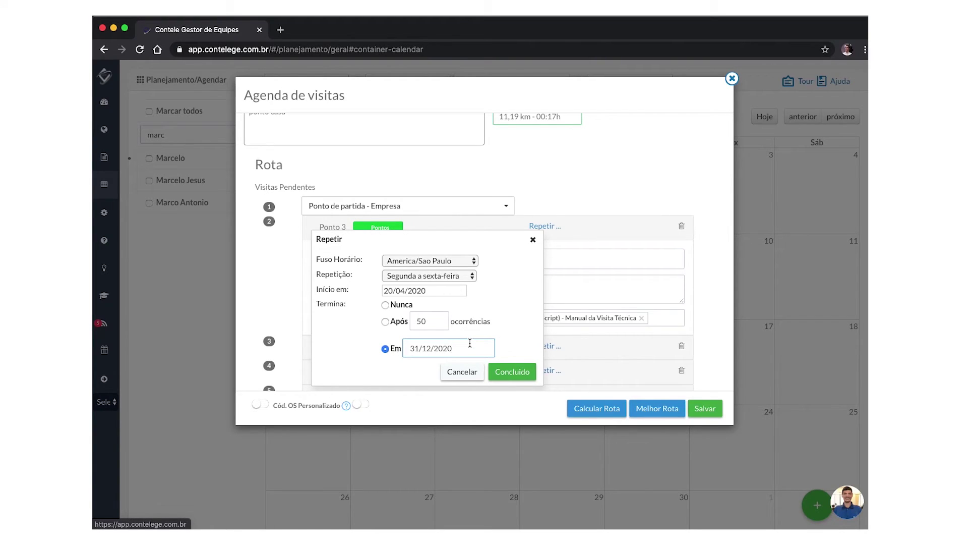
- Confirm the repetition of Ponto 3 and apply it to all tasks of that day
left_click(512, 372)
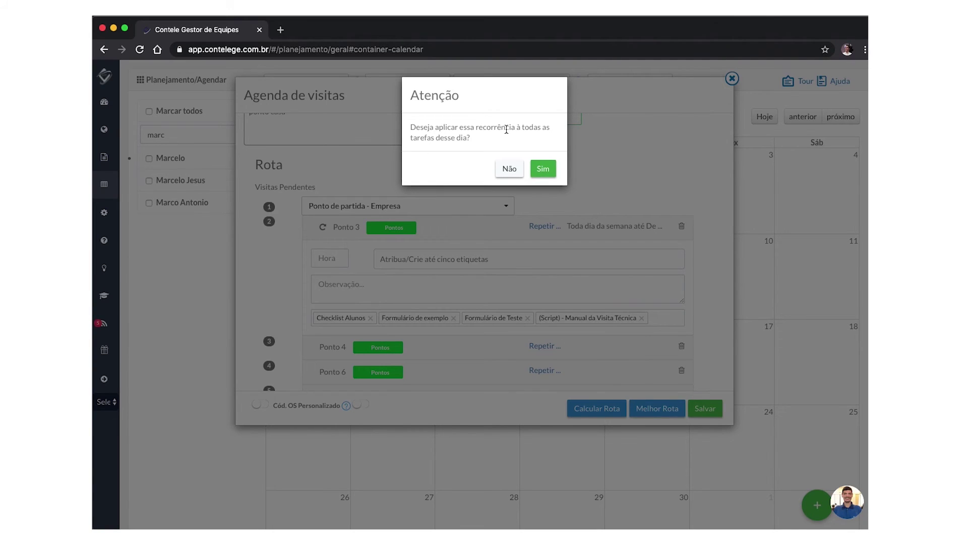
left_click(543, 171)
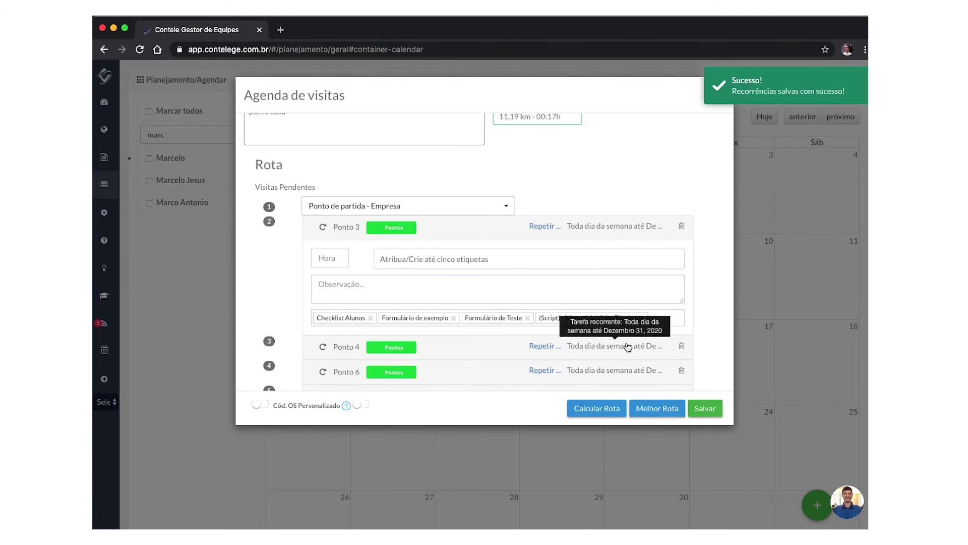
scroll(627, 343, "down", 1)
scroll(627, 346, "down", 1)
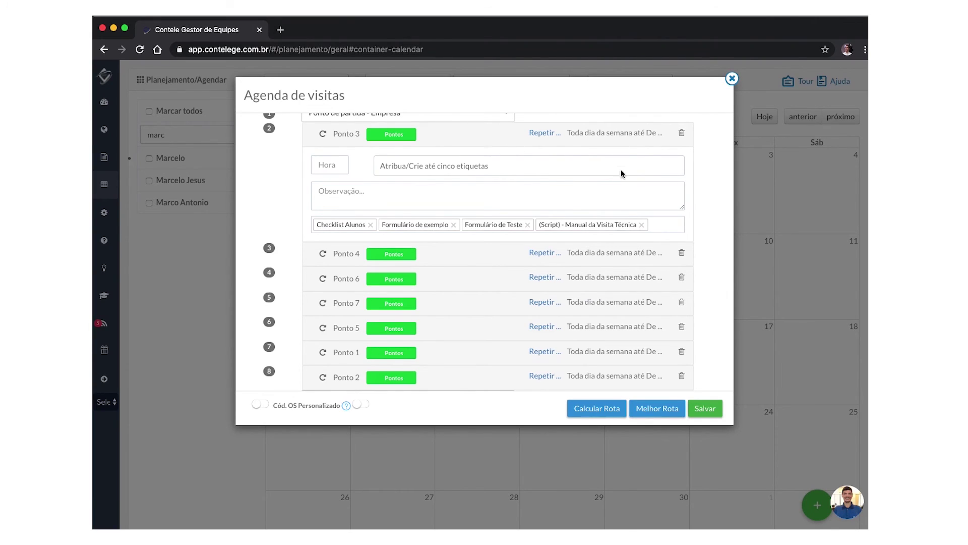
scroll(665, 382, "down", 1)
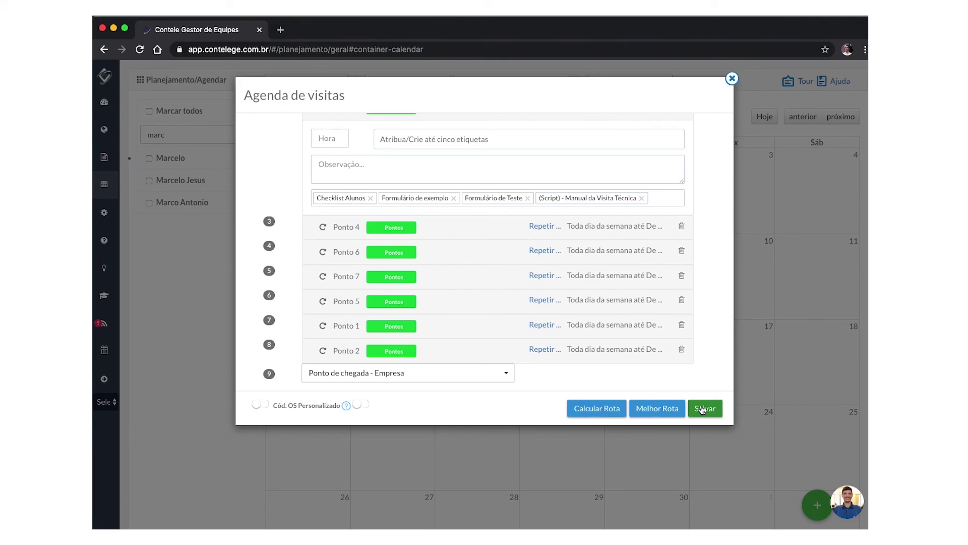
- Add the first ponto casa entry from the location list to the route
scroll(576, 318, "up", 5)
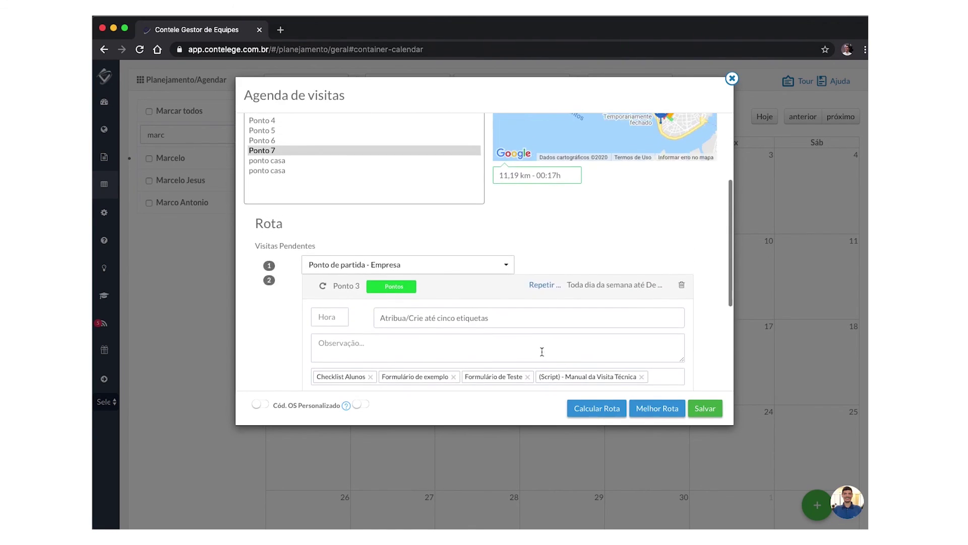
scroll(517, 281, "down", 5)
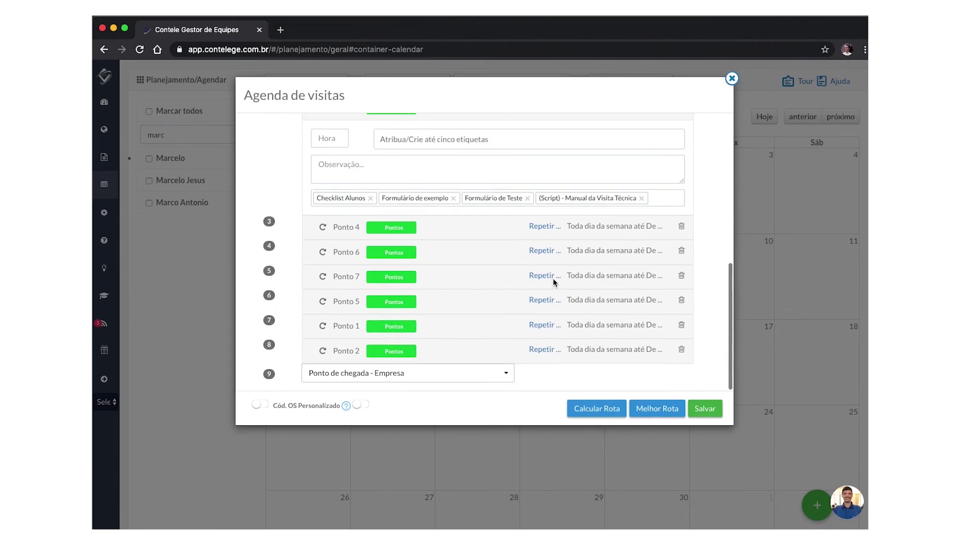
scroll(495, 250, "up", 2)
scroll(495, 250, "up", 2)
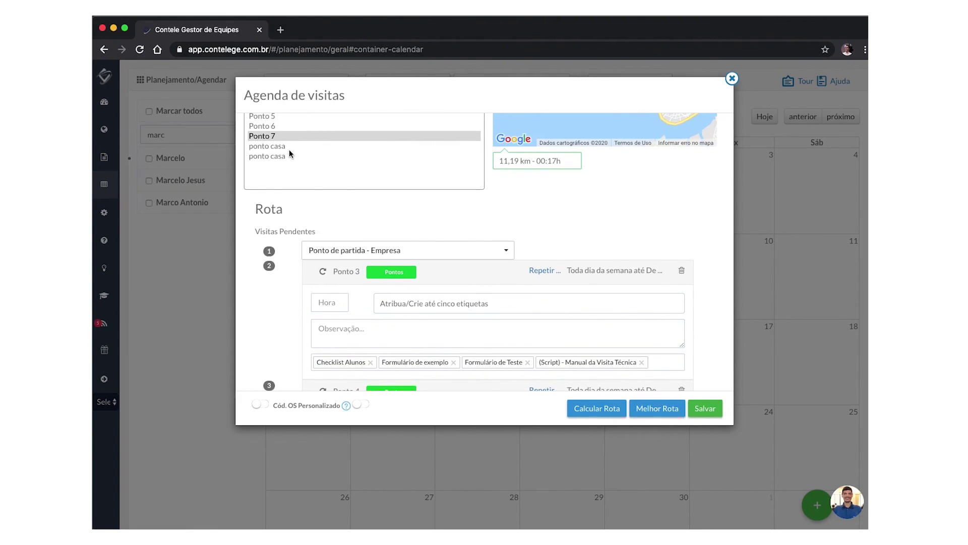
left_click(289, 149)
scroll(282, 149, "up", 1)
left_click(272, 151)
left_click(275, 191)
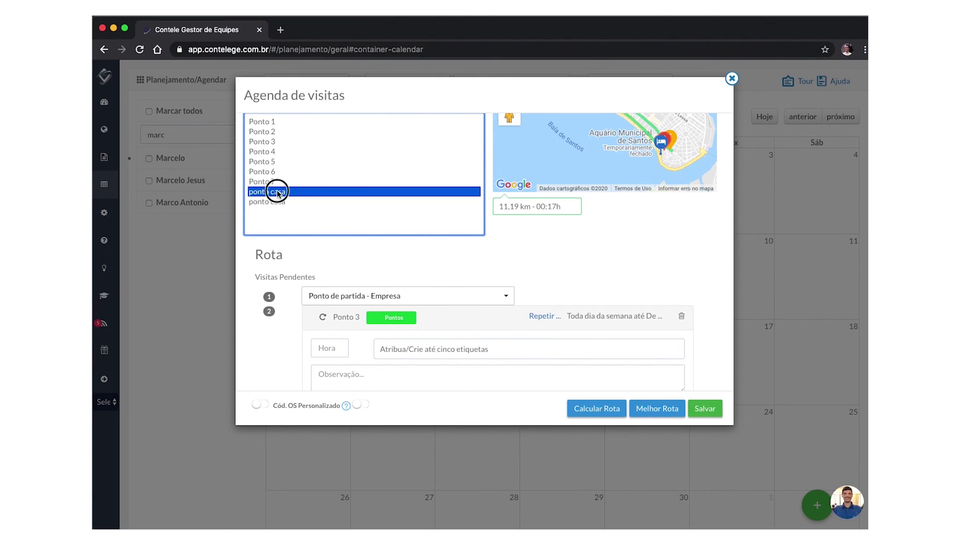
- Remove the extra, non-recurring Ponto 4 visit from the route
scroll(469, 232, "down", 4)
scroll(474, 230, "down", 1)
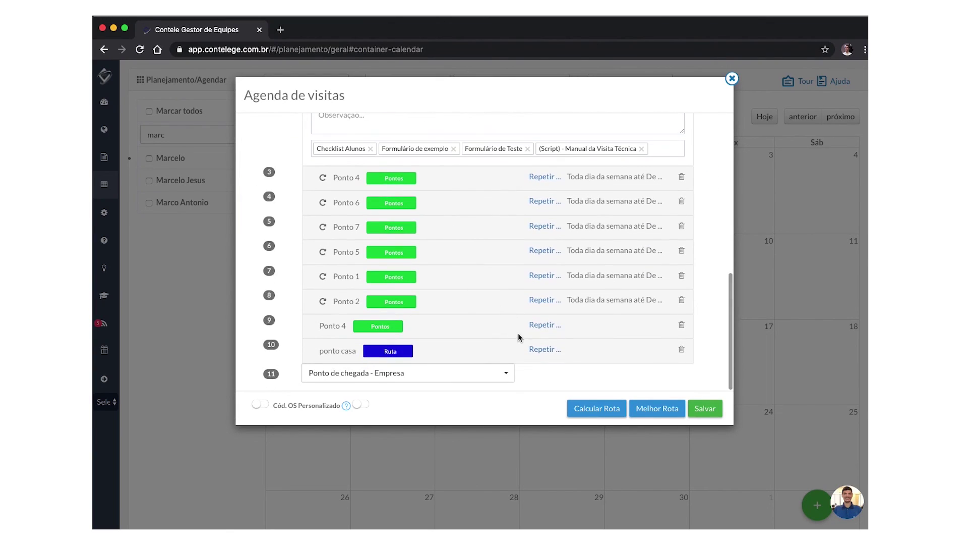
left_click(682, 325)
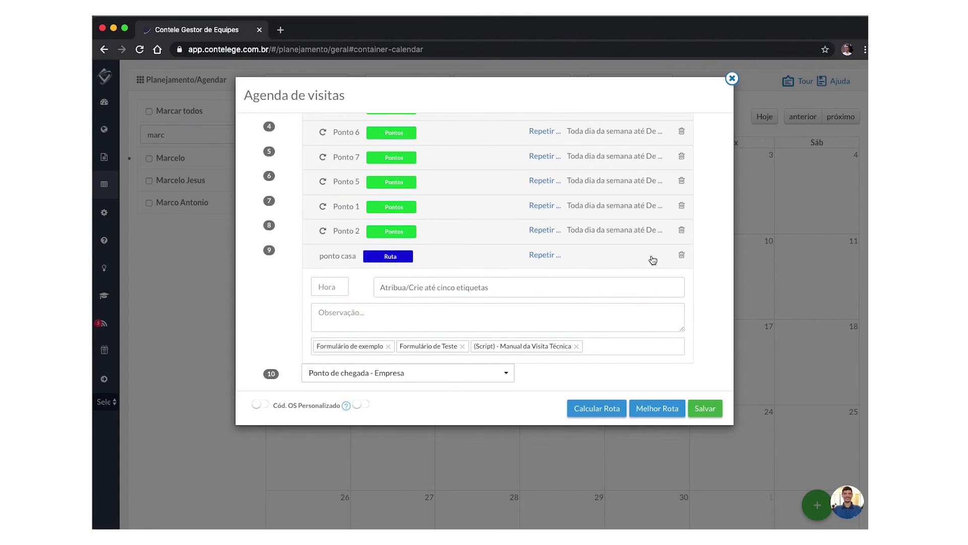
- Open the repeat settings for the ponto casa visit
left_click(534, 260)
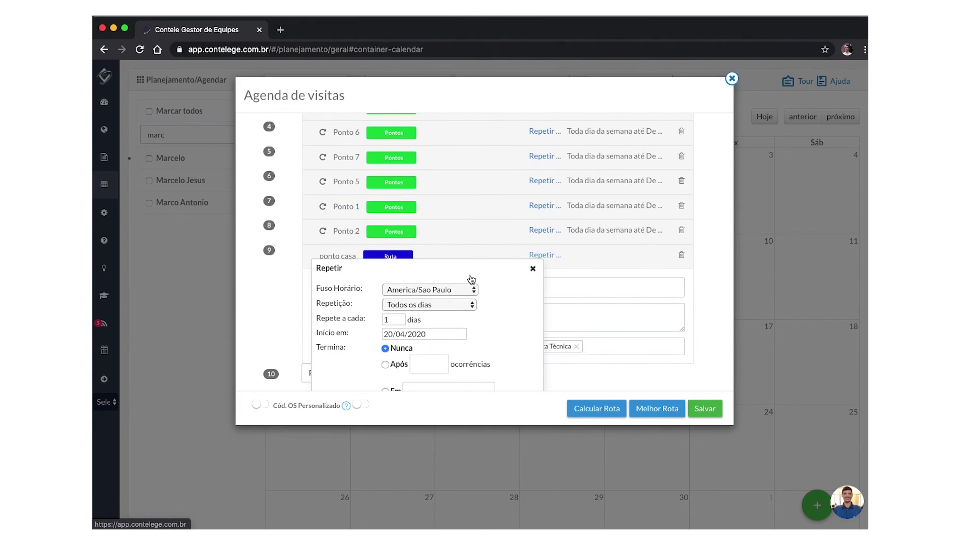